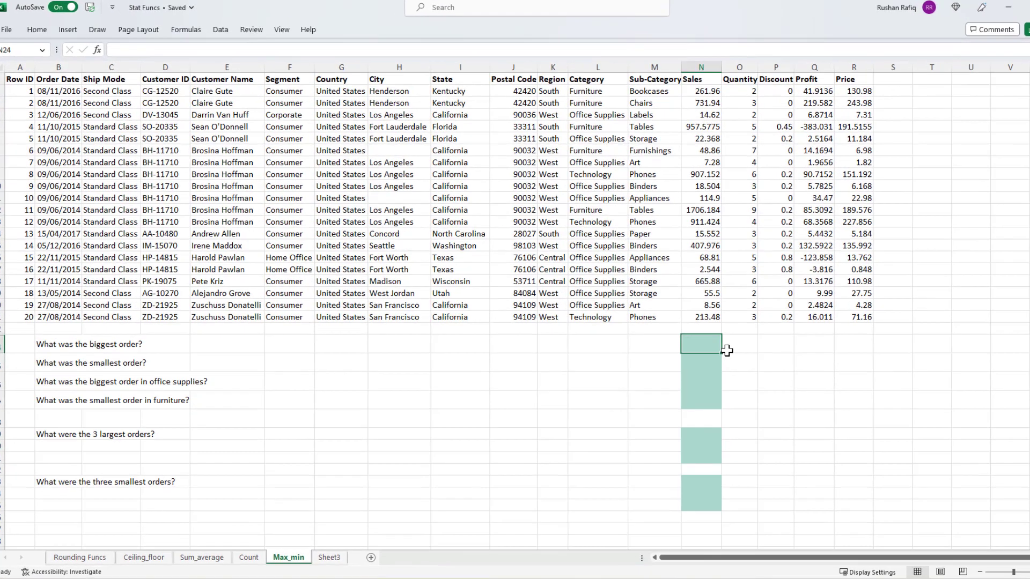
- Enter =MAX(N2:N21) in the biggest-order answer cell, returning 1706.184
type("=max")
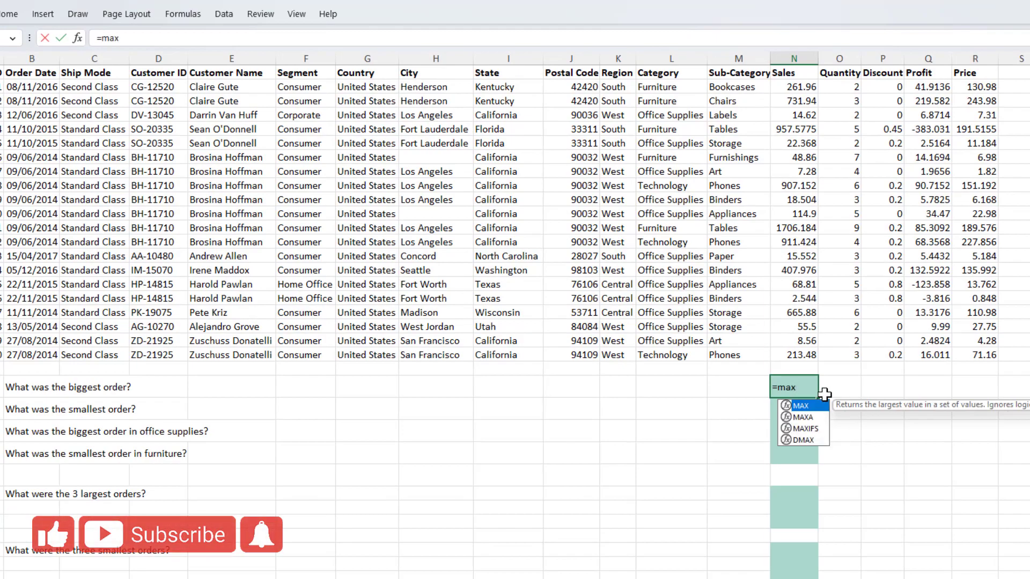
key("Tab")
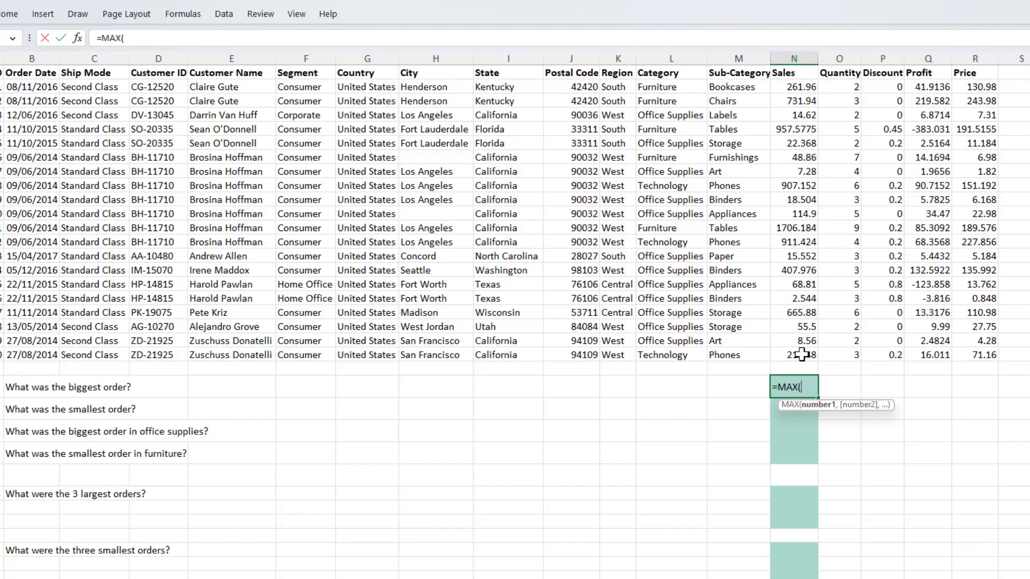
left_click_drag(801, 357, 785, 89)
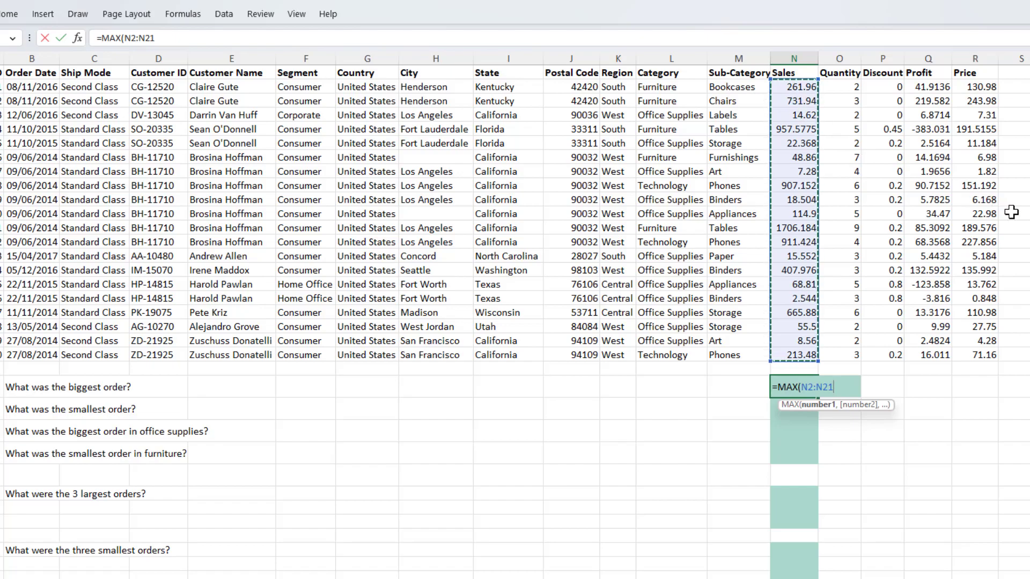
type(")")
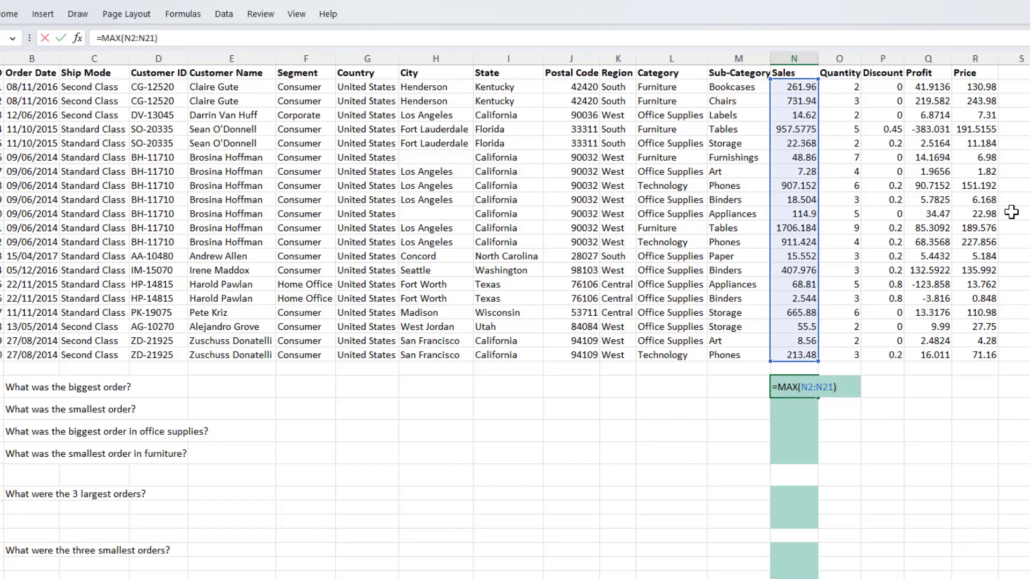
key("Return")
left_click(807, 390)
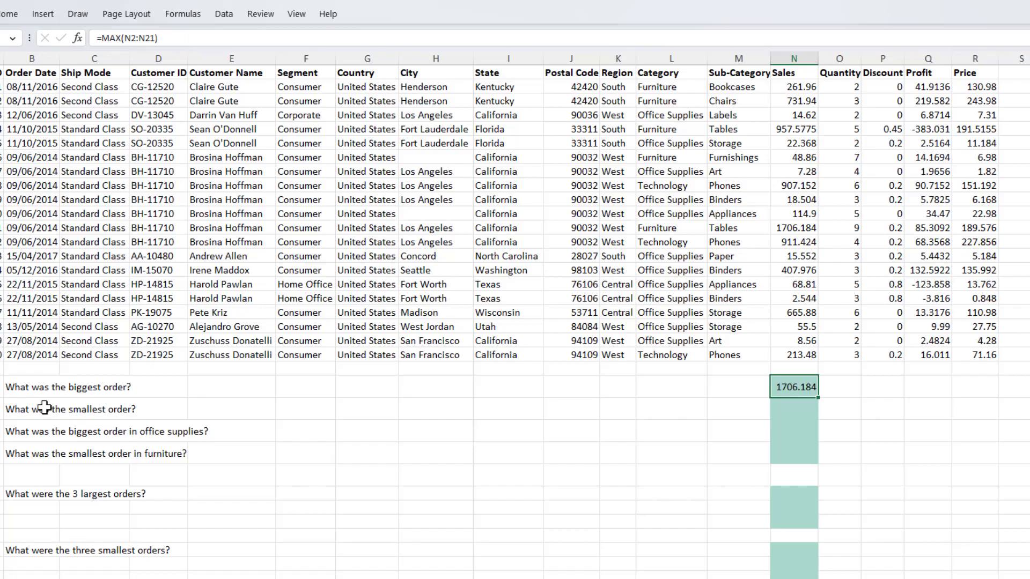
- Enter =MIN(N2:N21) in the smallest-order answer cell, returning 2.544
left_click(807, 407)
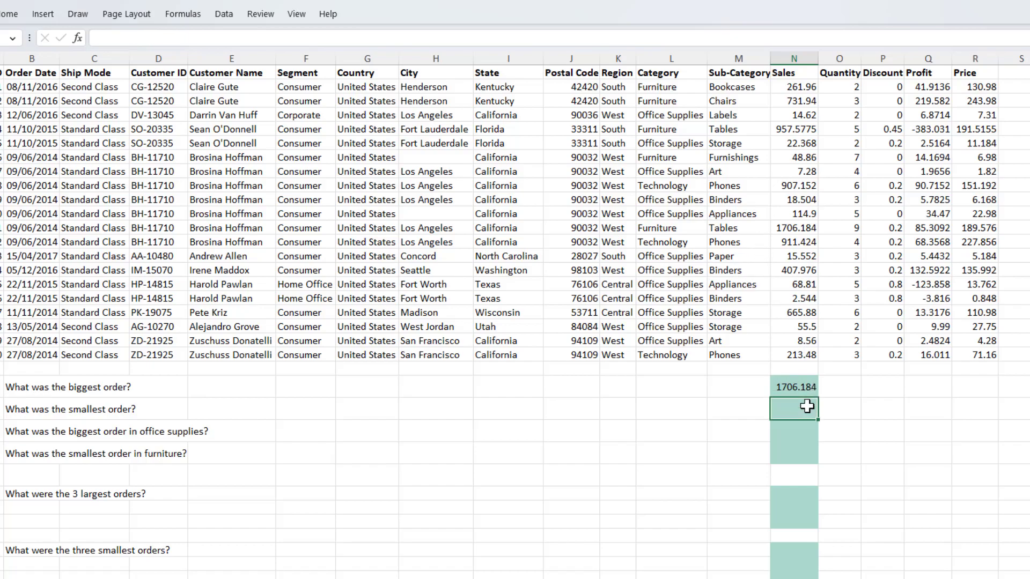
type("=moin")
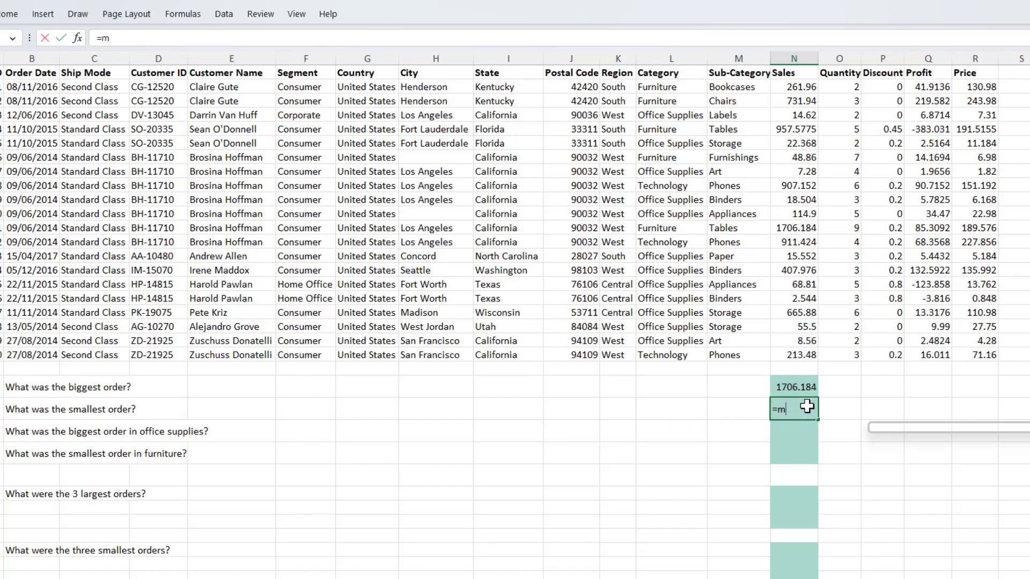
key("BackSpace")
key("BackSpace")
key("BackSpace")
type("in")
key("Tab")
left_click_drag(802, 87, 804, 355)
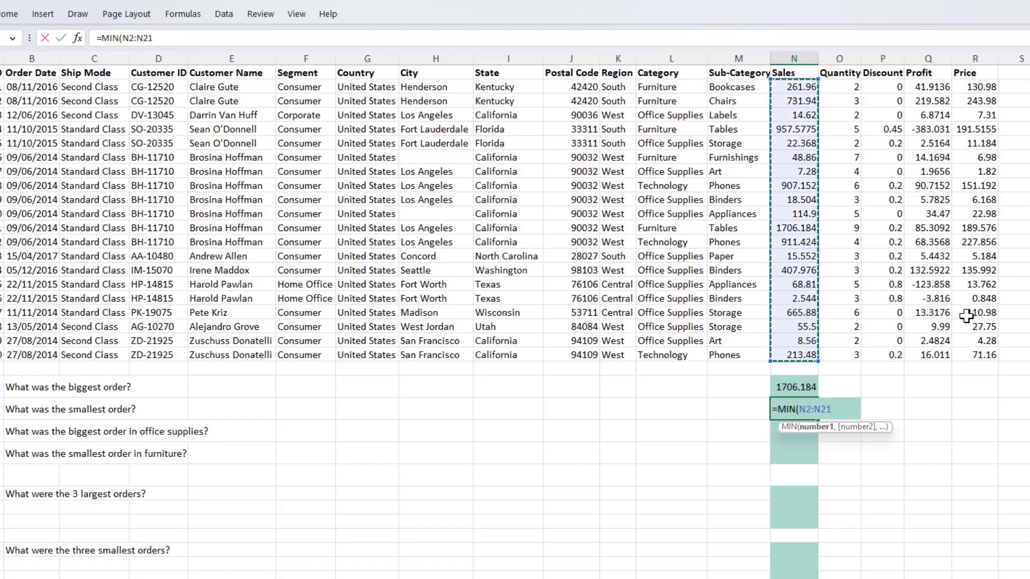
type(")")
key("ctrl+Return")
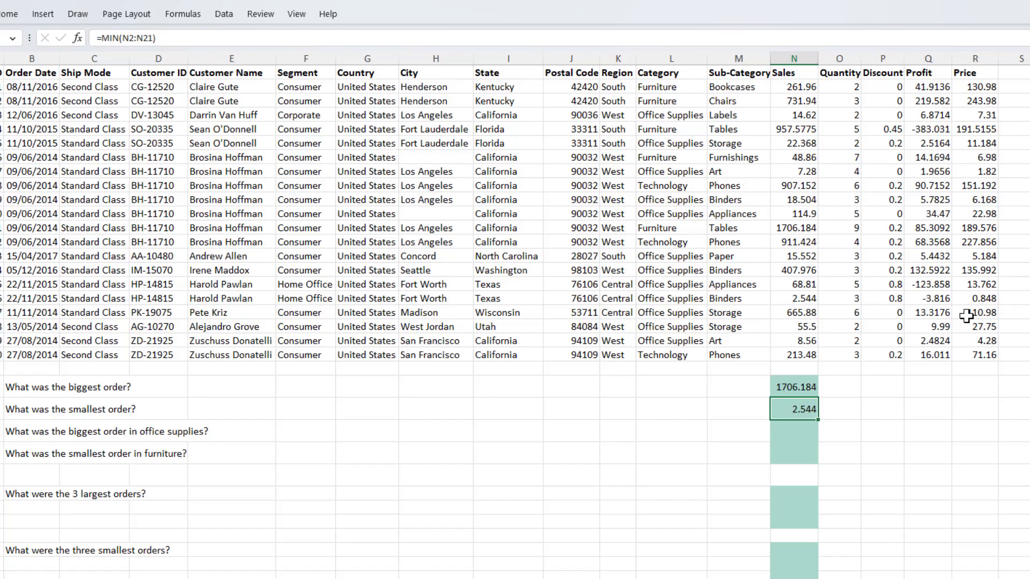
key("Down")
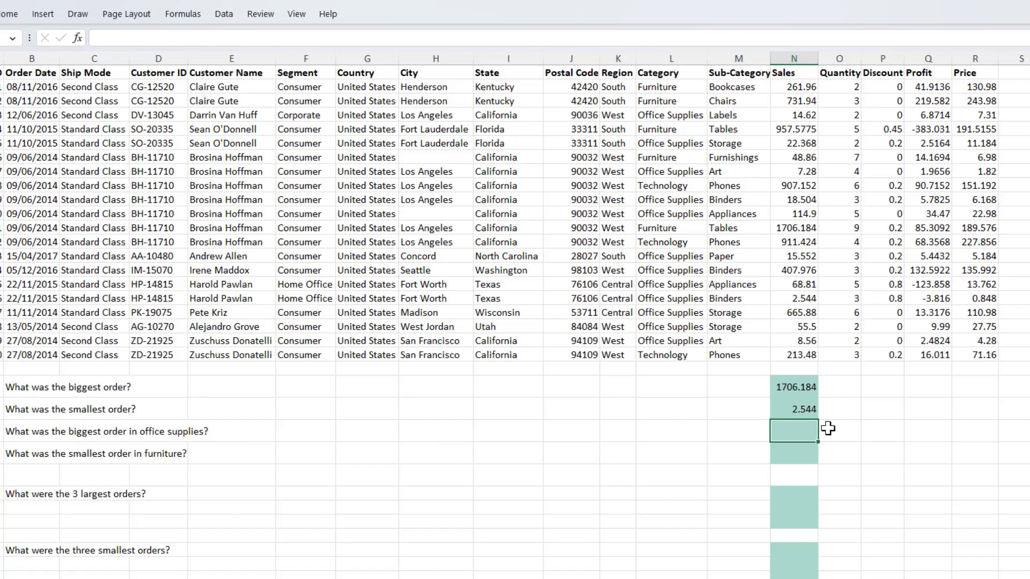
- Enter =MAXIFS(N2:N21,L2:L21,"Office Supplies") for the office-supplies answer, returning 665.88
type("=maxif")
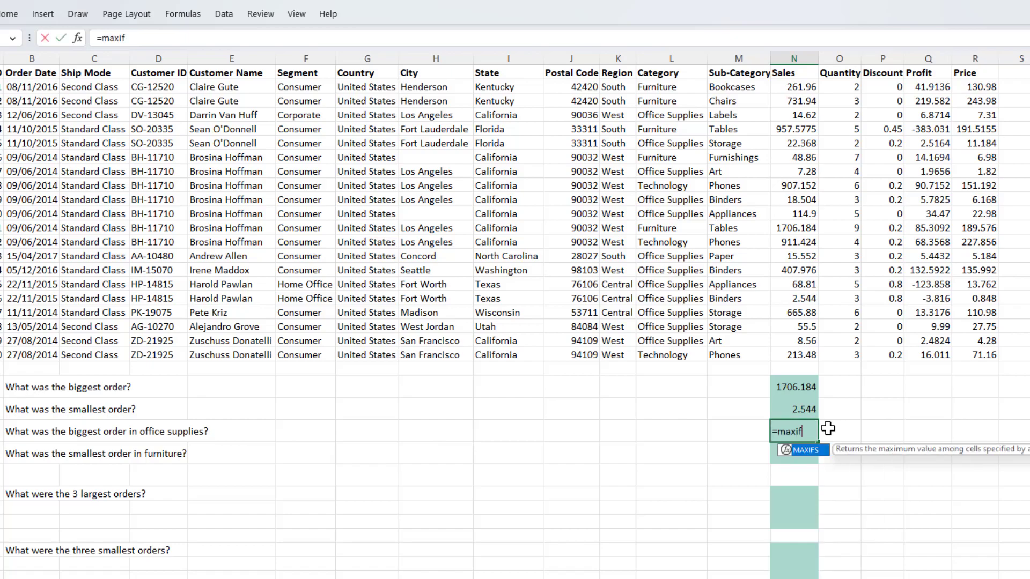
key("Tab")
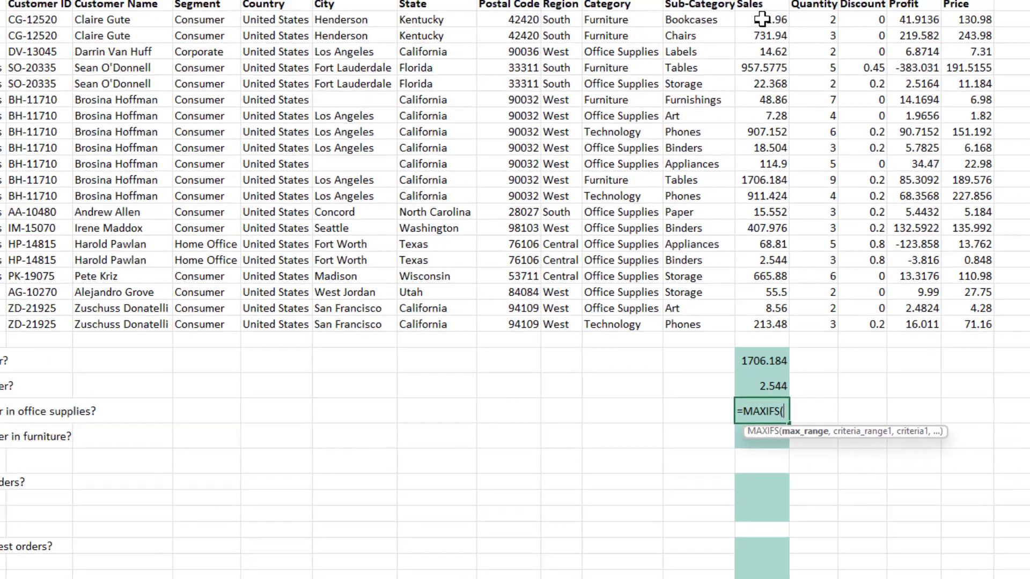
left_click_drag(761, 19, 769, 328)
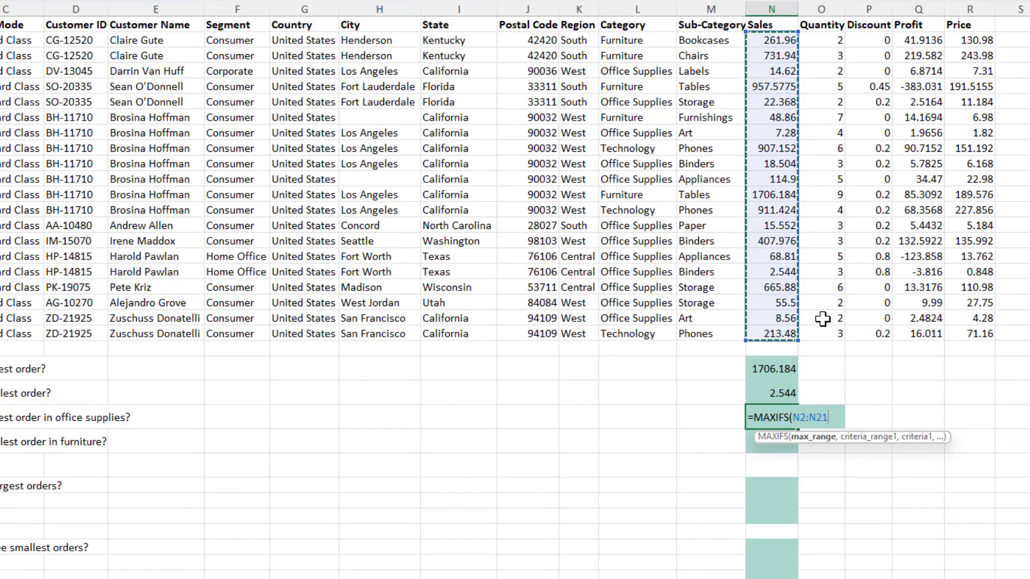
type(",")
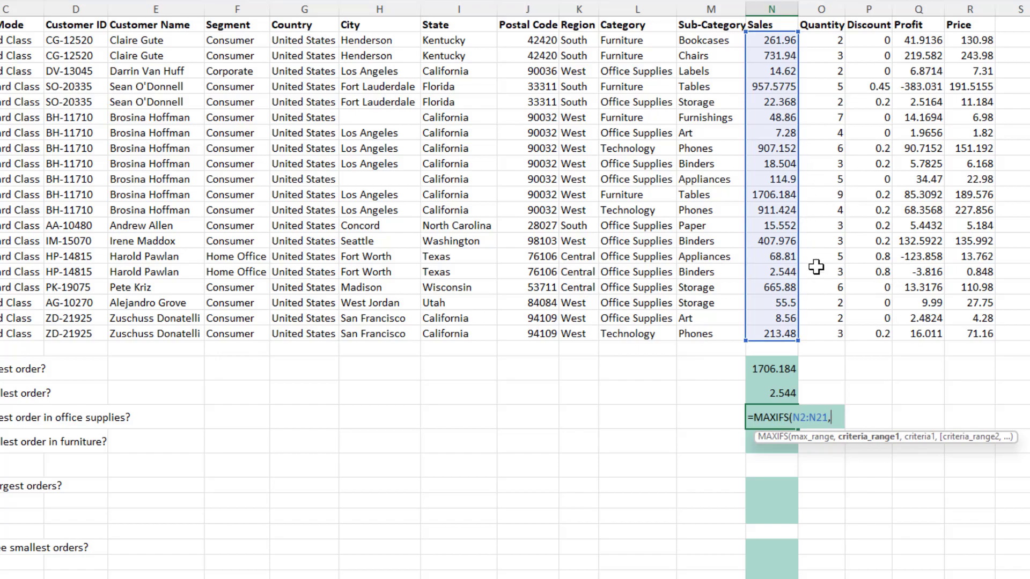
left_click_drag(640, 40, 648, 334)
type(",\"")
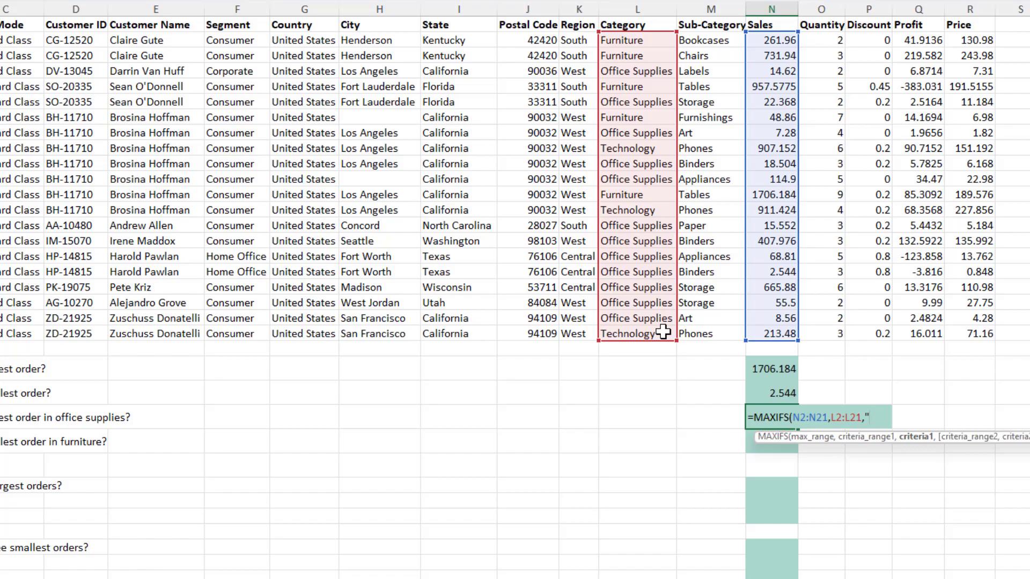
type("Office")
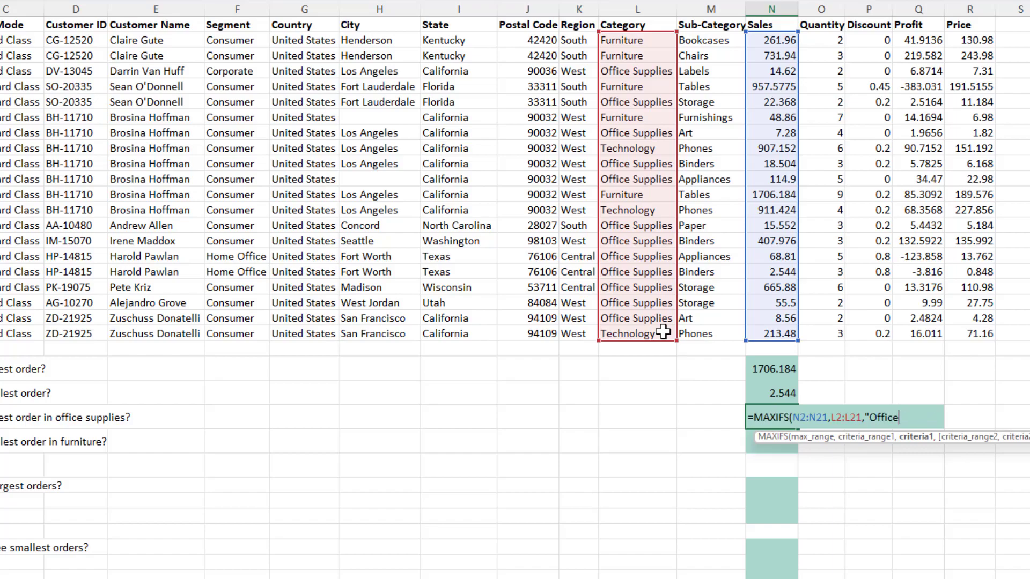
type(" Supplies\"")
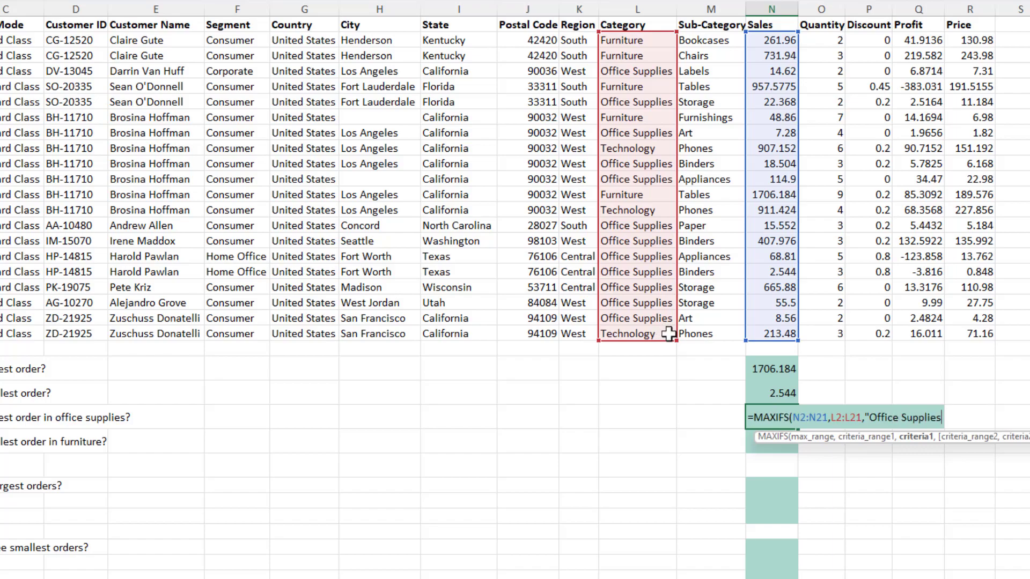
key("Return")
left_click(765, 413)
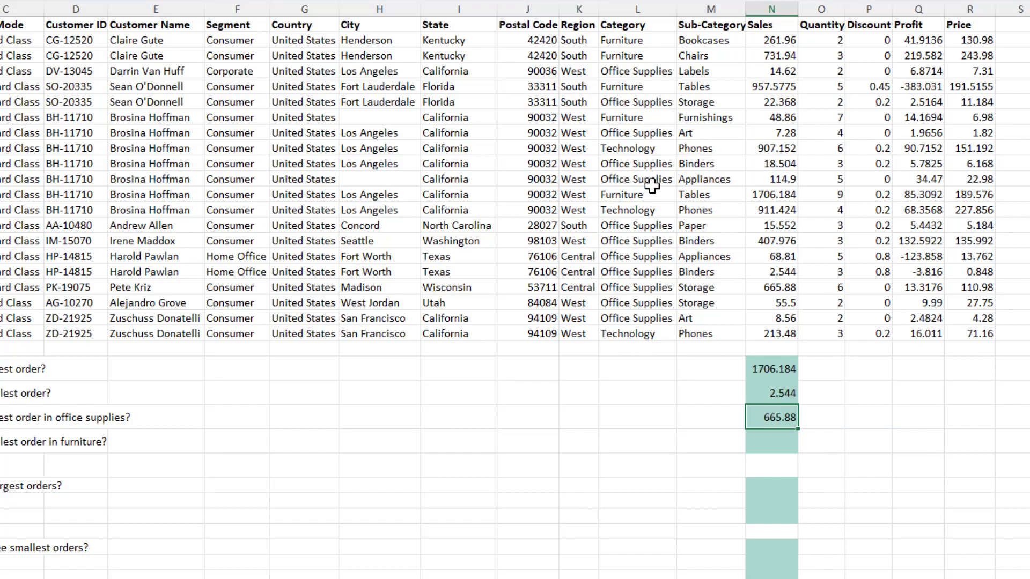
left_click(787, 288)
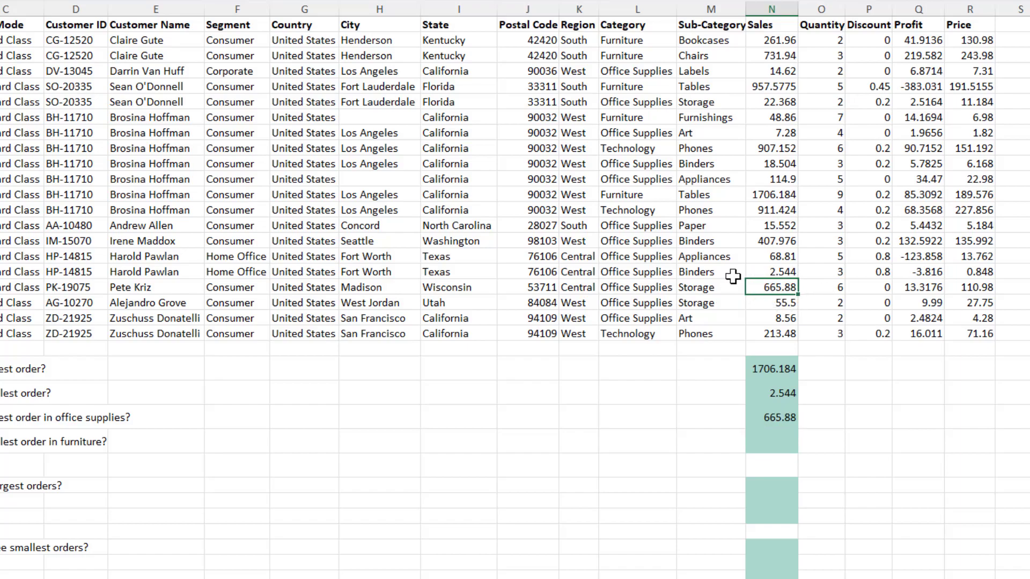
left_click(782, 438)
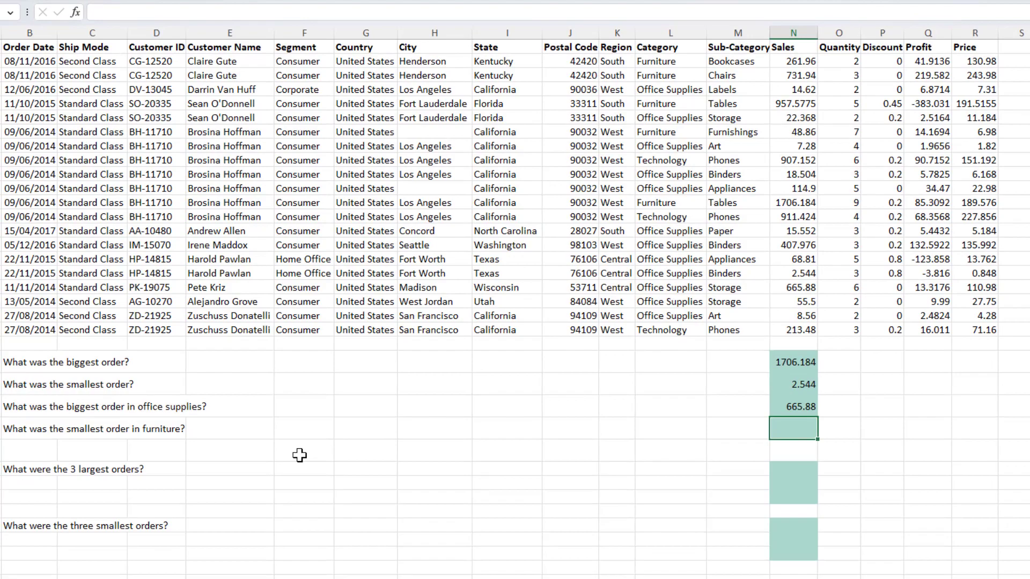
- Enter =MINIFS(N2:N21,L2:L21,"Furniture") in the furniture answer cell, returning 48.86
type("=minif")
key("Tab")
left_click_drag(787, 63, 794, 328)
type(",")
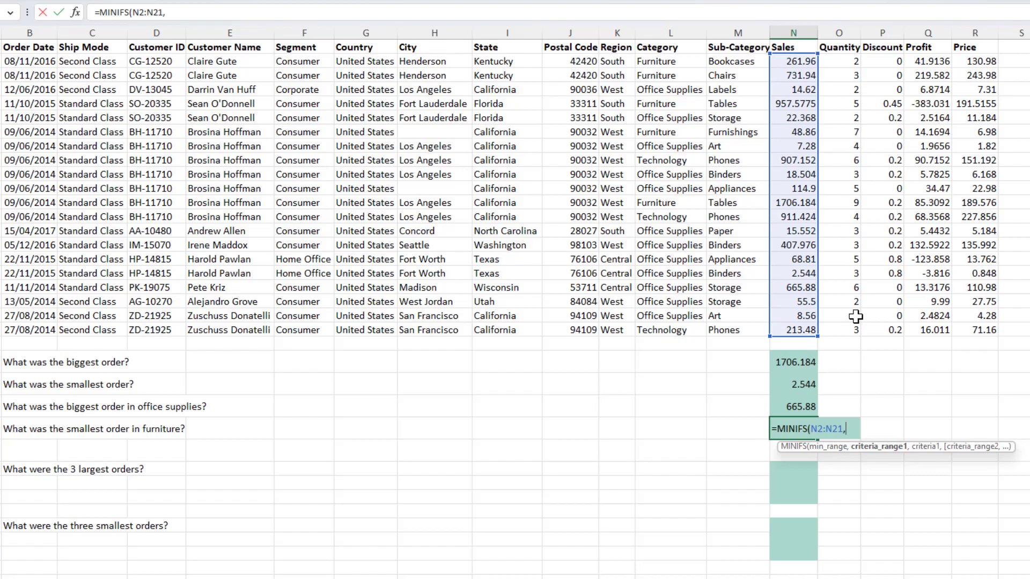
left_click_drag(687, 63, 659, 331)
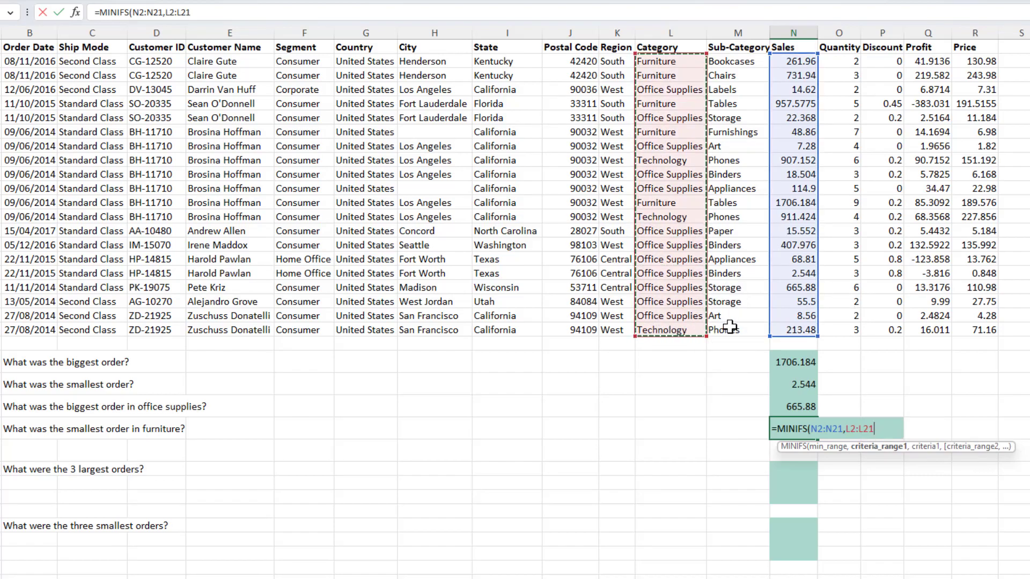
type(",\"Furniture")
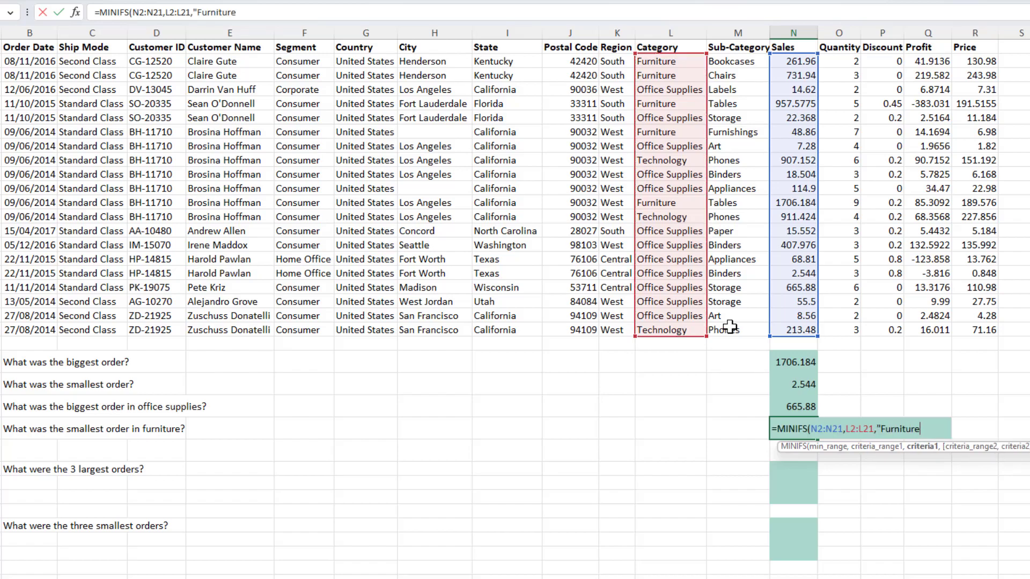
type("\")")
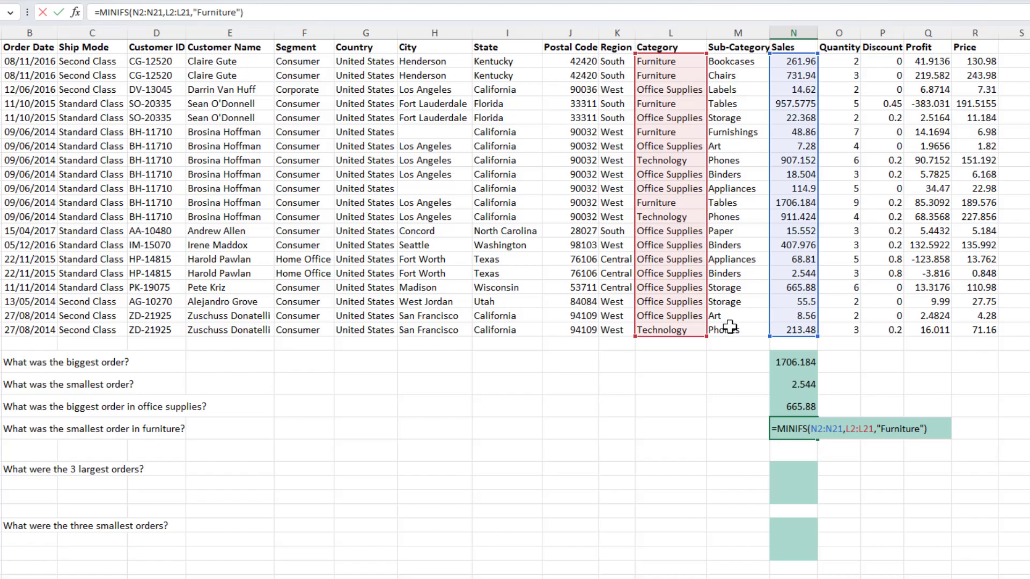
key("Return")
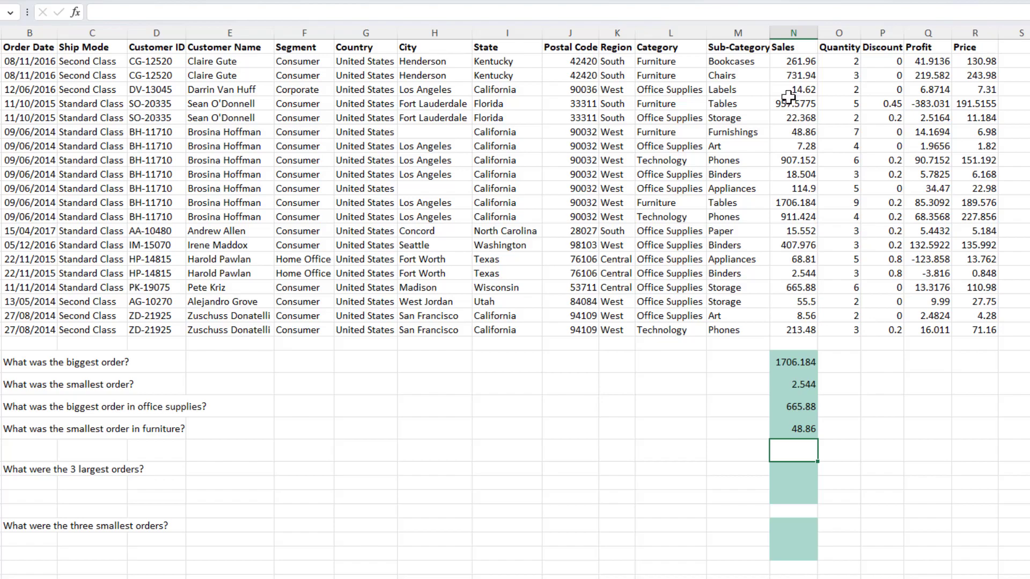
left_click_drag(800, 133, 727, 132)
key("Tab")
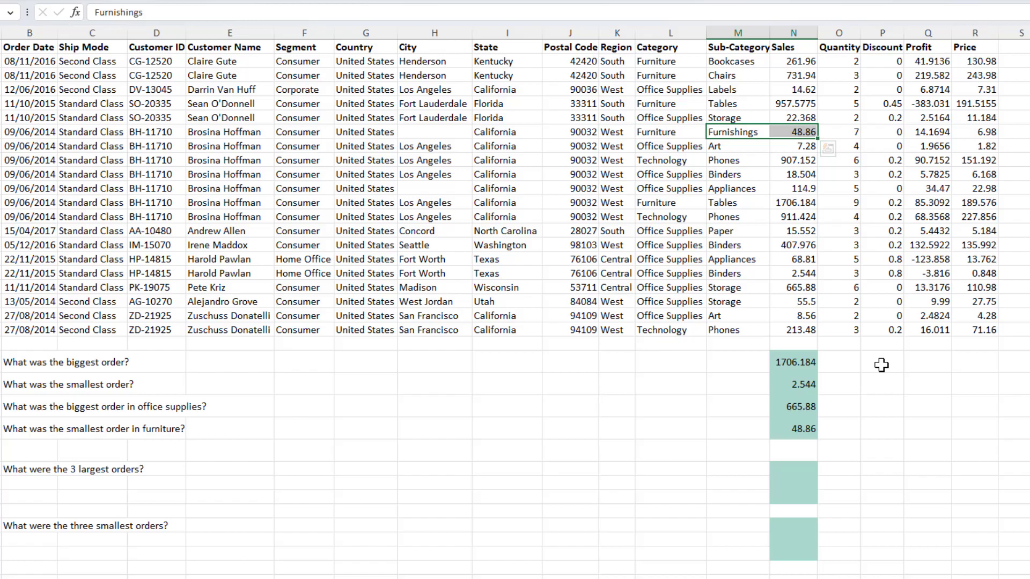
left_click(51, 363)
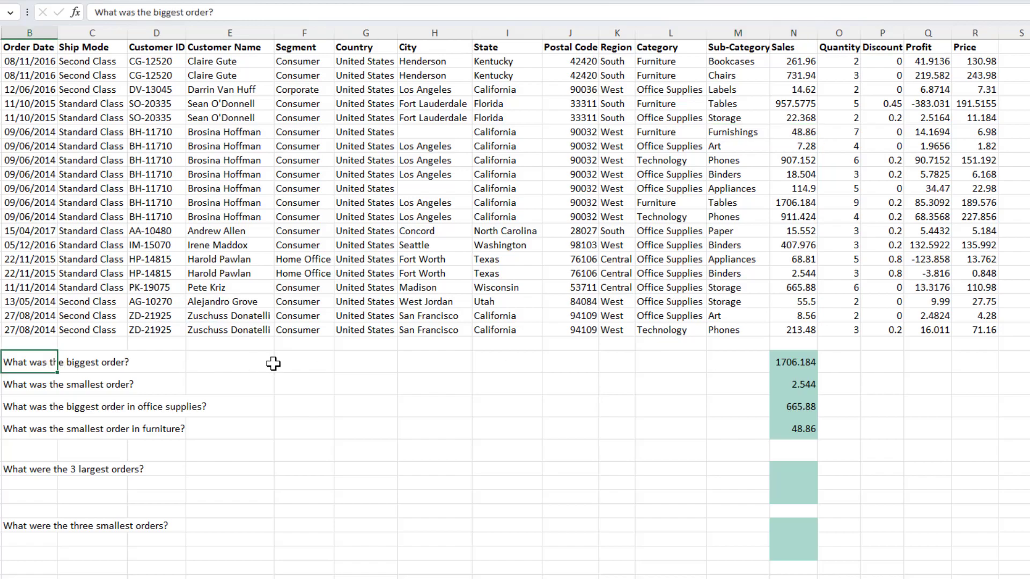
left_click(803, 362)
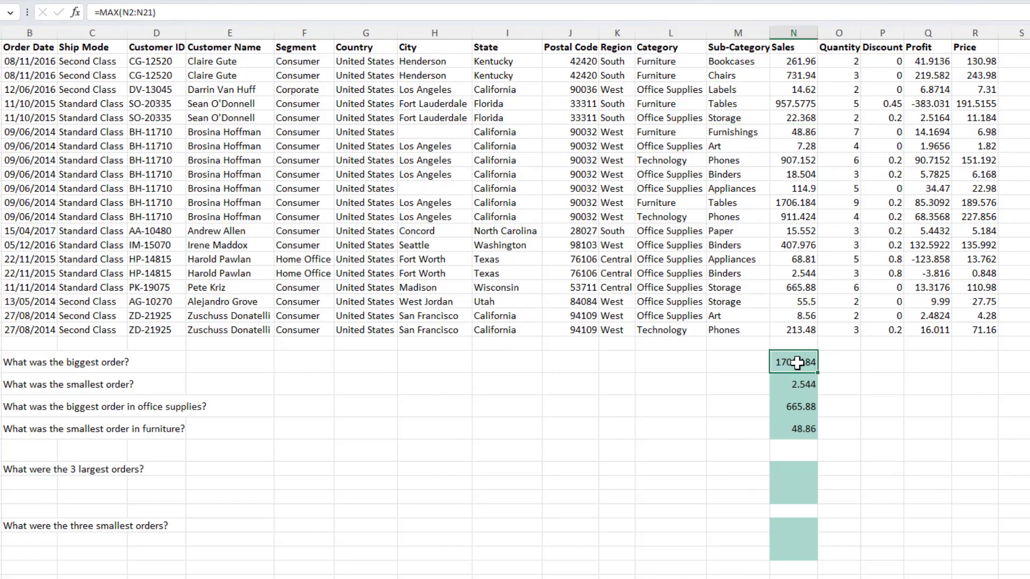
- In P24 enter =LARGE(N2:N21,1), showing the top order 1706.18
left_click(885, 363)
type("=large")
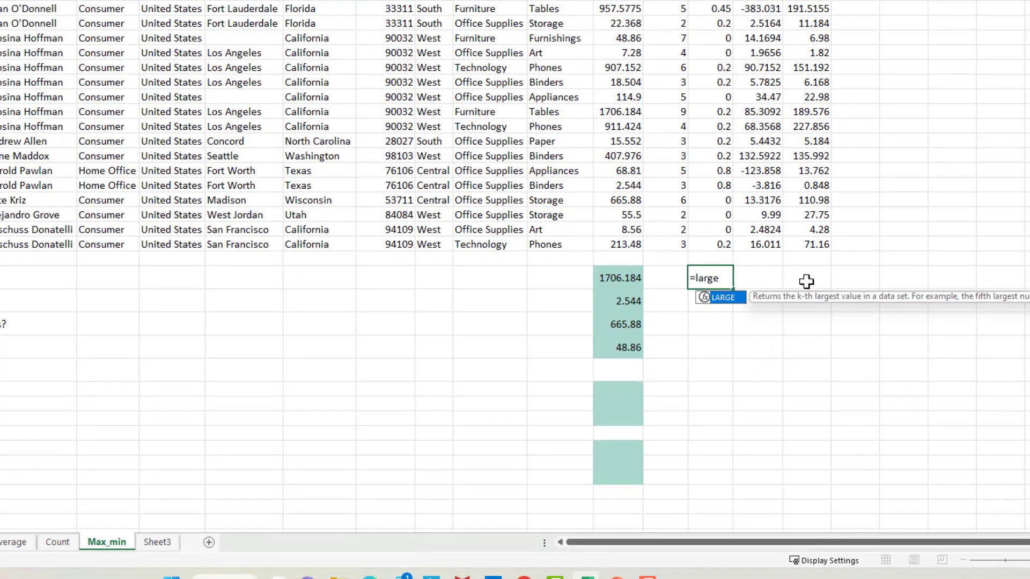
key("Tab")
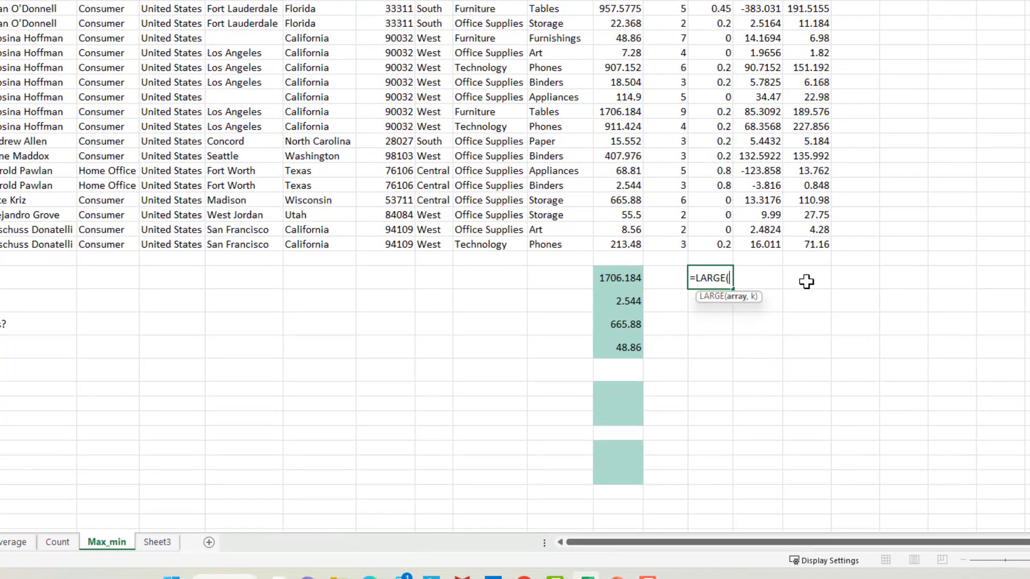
left_click_drag(619, 2, 614, 243)
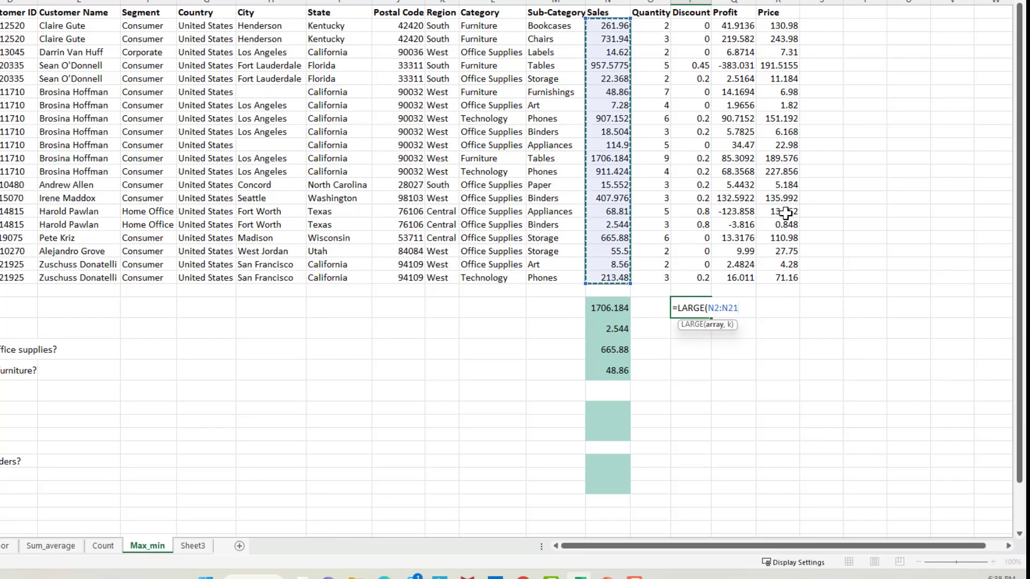
type(",1")
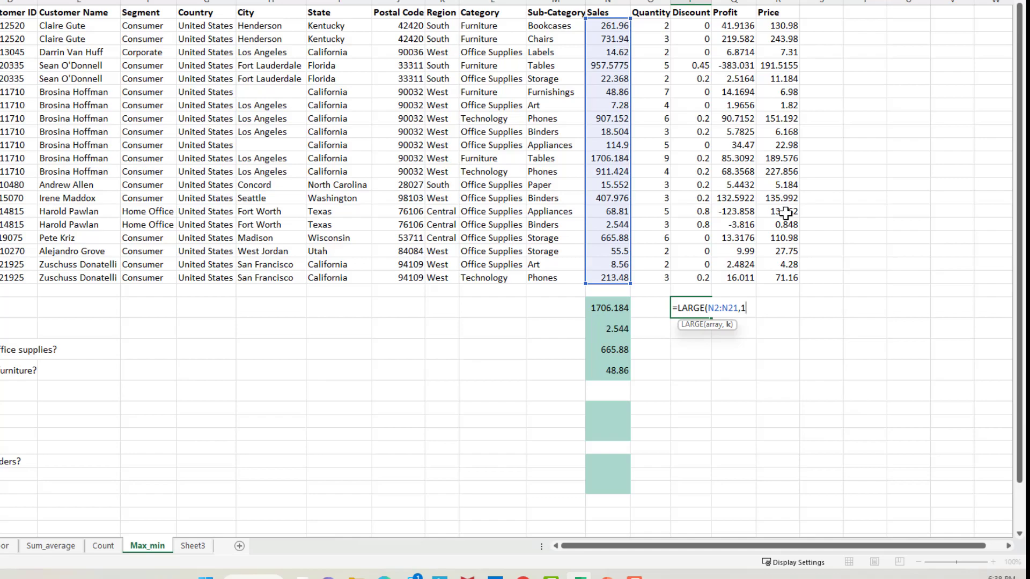
key("Return")
key("Up")
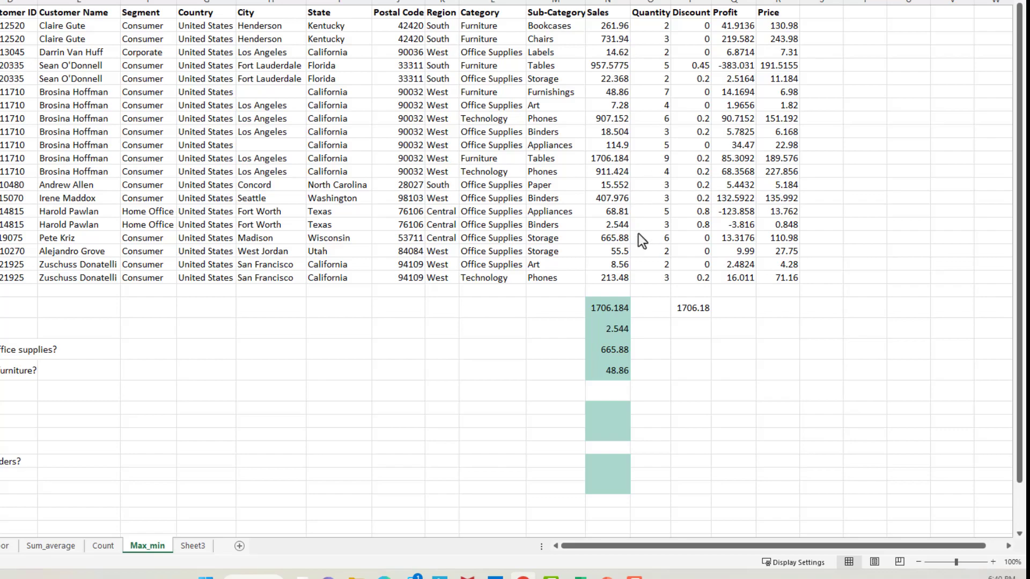
- Change the LARGE formula's rank to 2, showing the second-largest order 957.578
left_click(691, 309)
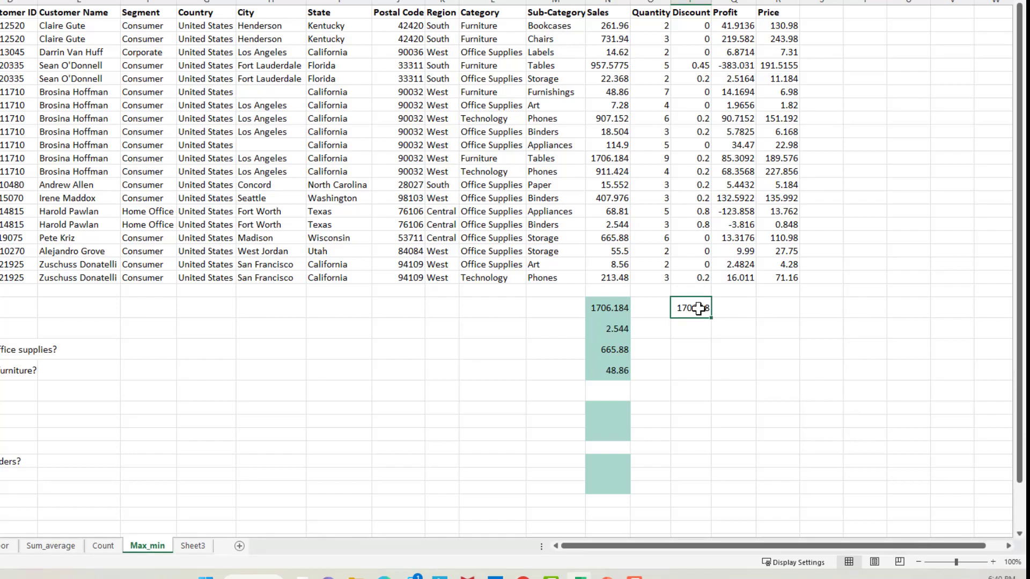
double_click(697, 308)
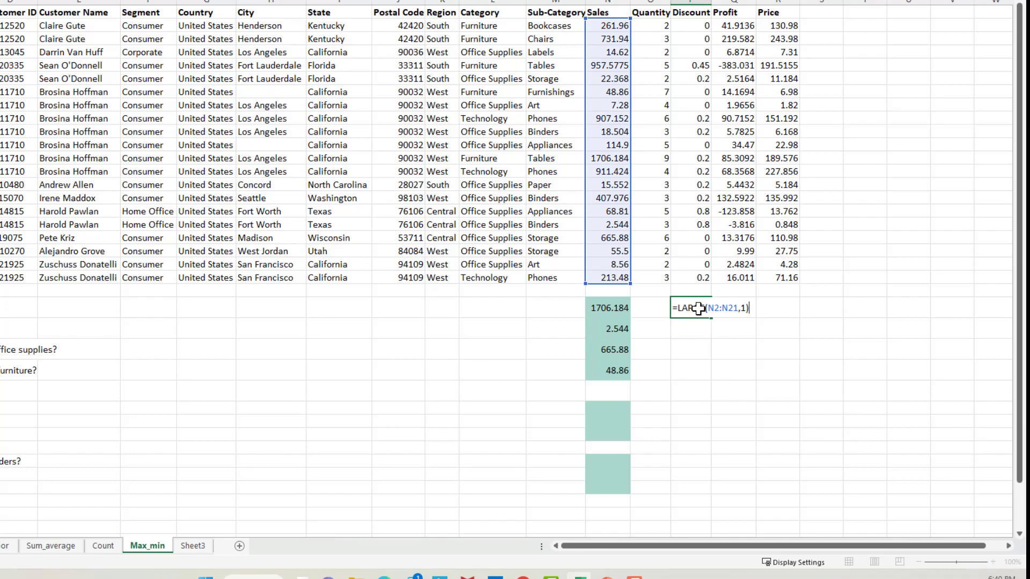
key("Left")
key("shift+Left")
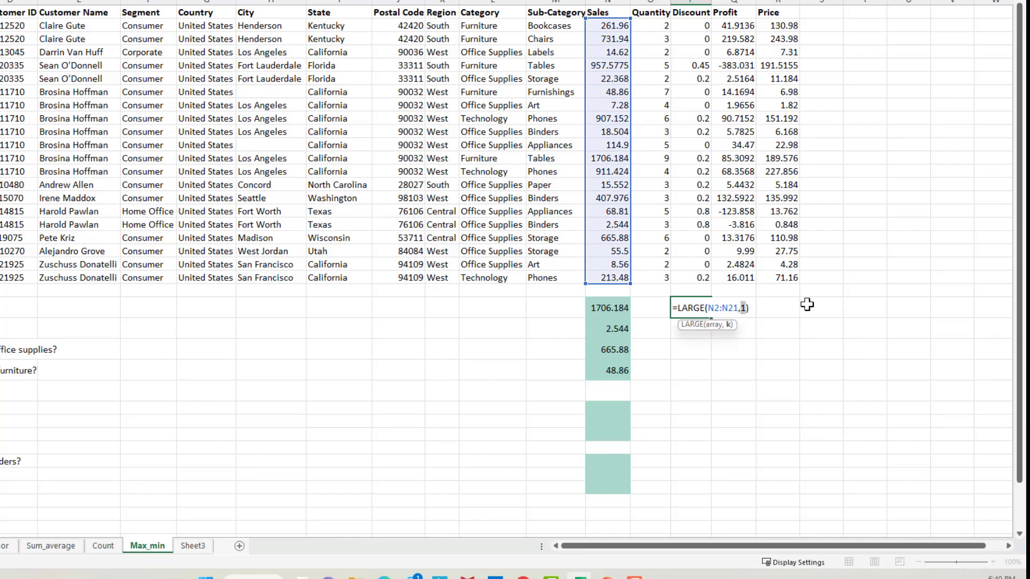
key("End")
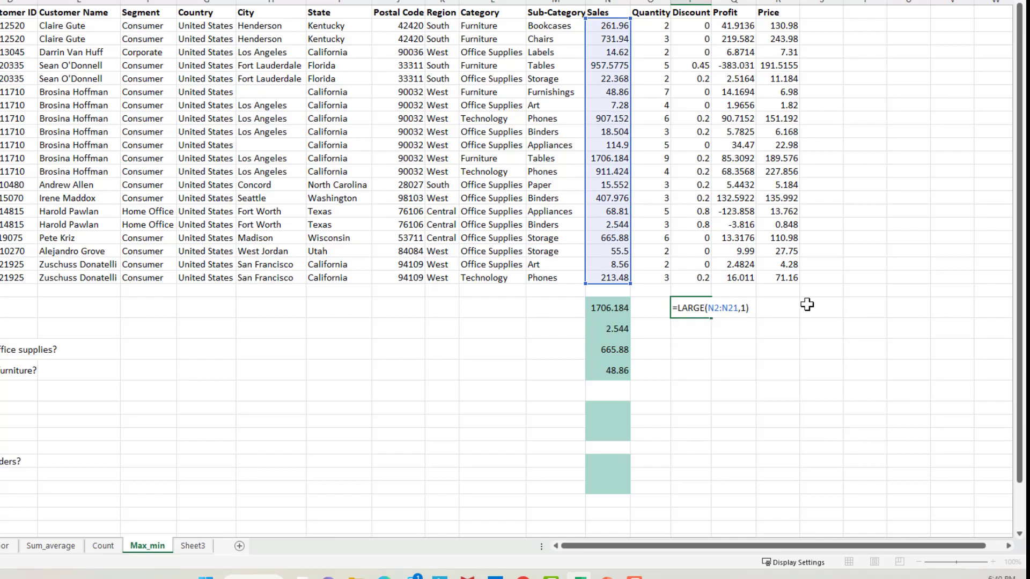
key("Return")
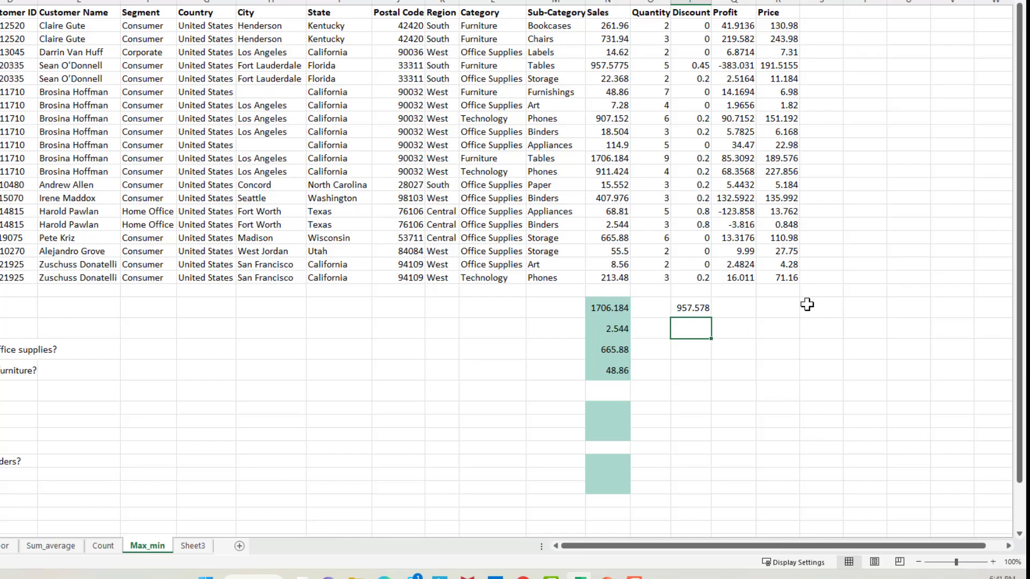
key("Up")
- Change the rank to 3 so the cell shows the third-largest order, 911.424
key("F2")
key("Left")
key("shift+Left")
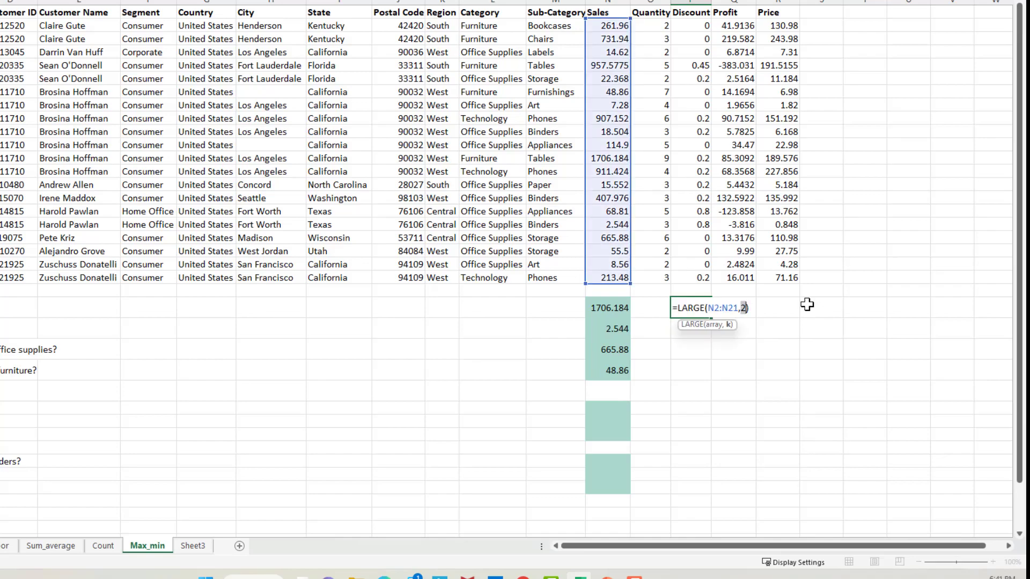
type("3")
key("Return")
key("Up")
key("Down")
- In P25 enter =SMALL(N2:N21,1) for the smallest order
type("=sma")
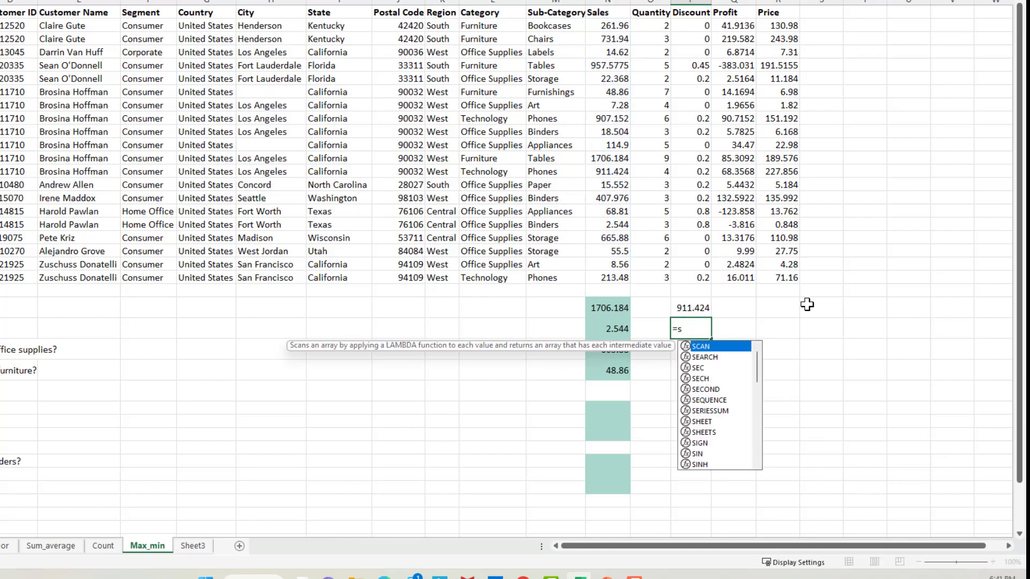
key("Tab")
key("Up")
key("Up")
key("Up")
key("Left")
key("Left")
key("ctrl+shift+Up")
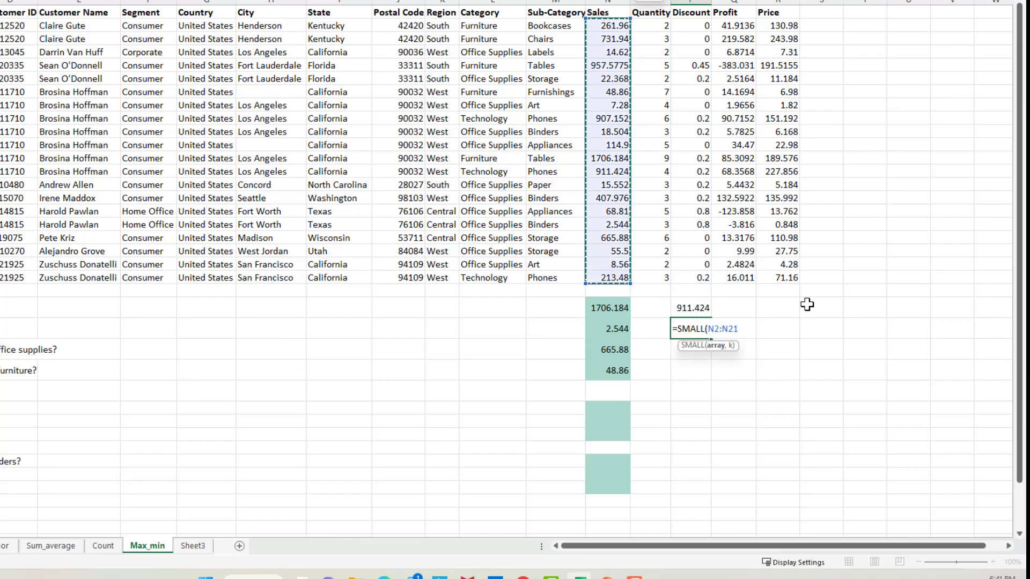
type(",1")
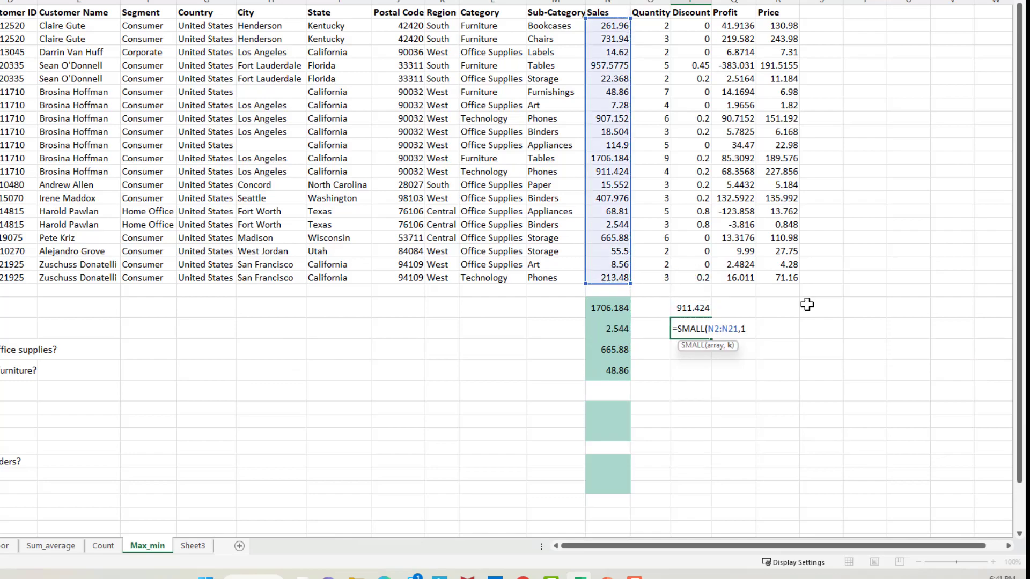
type(")")
key("ctrl+Return")
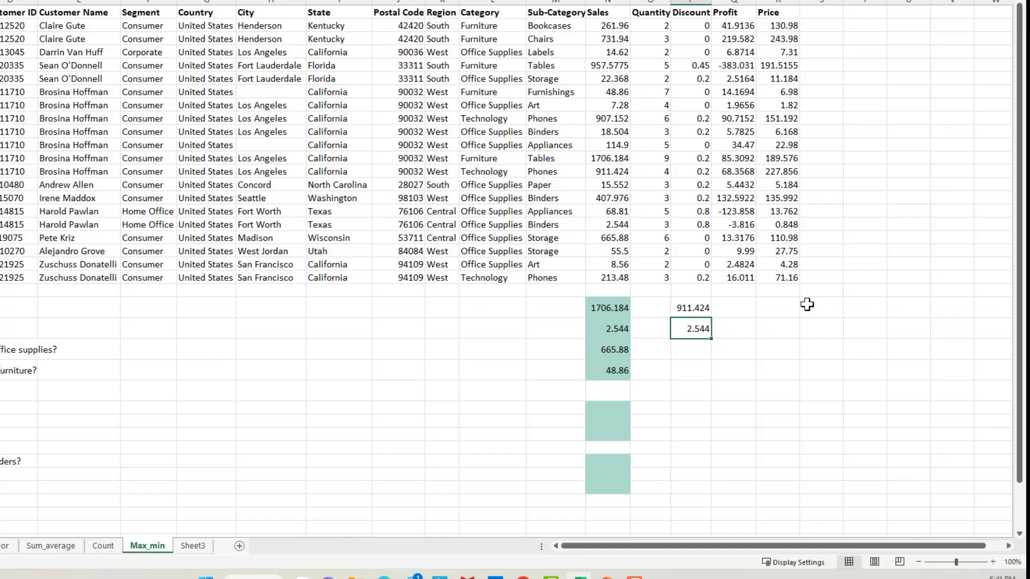
- Change the SMALL formula's rank to 2, showing the second-smallest order 7.28
key("F2")
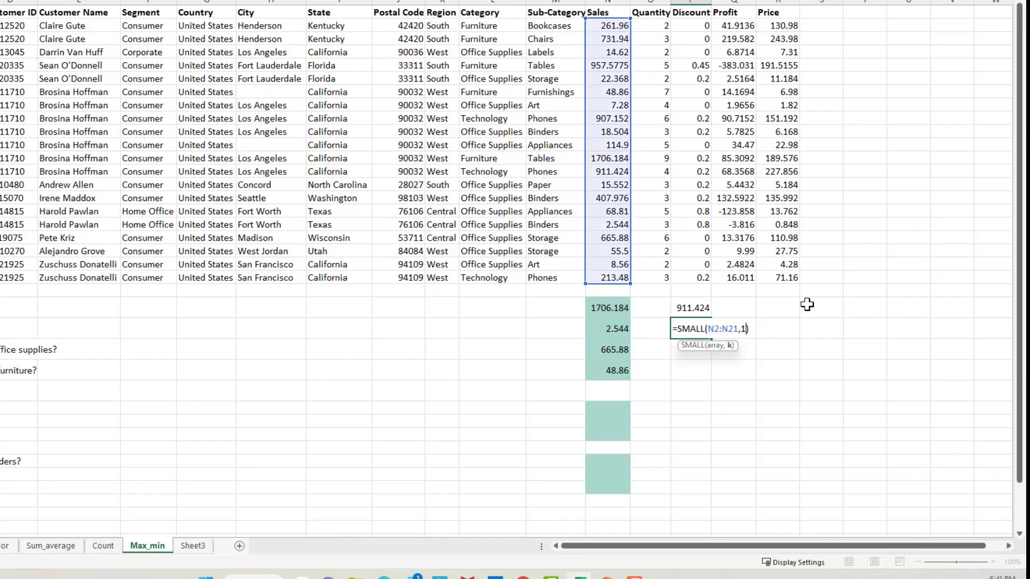
key("Left")
key("shift+Left")
type("2")
key("Return")
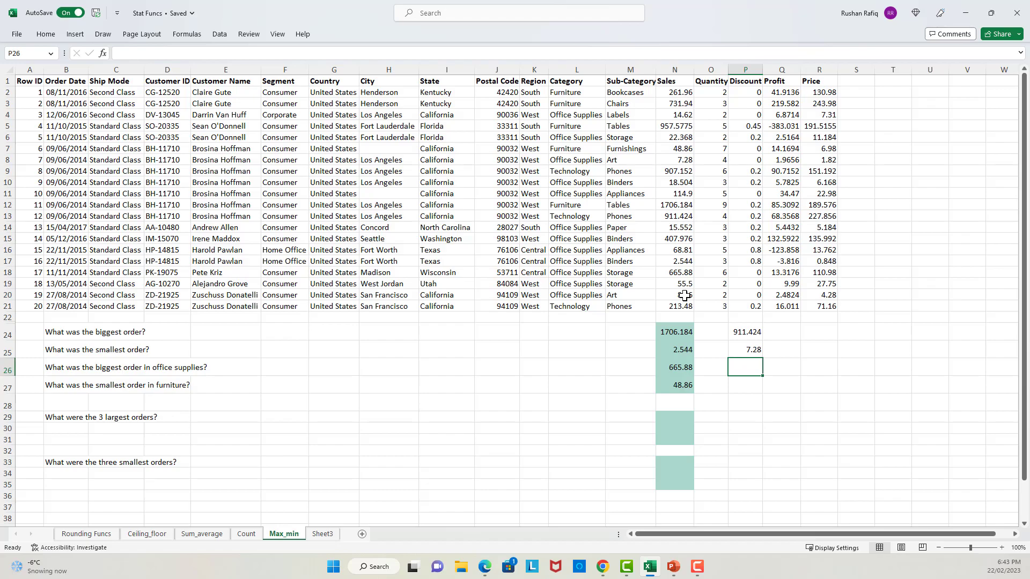
- Type the ranks 1, 2 and 3 into L29:L31 beside the three-largest-orders question
left_click_drag(721, 440, 675, 418)
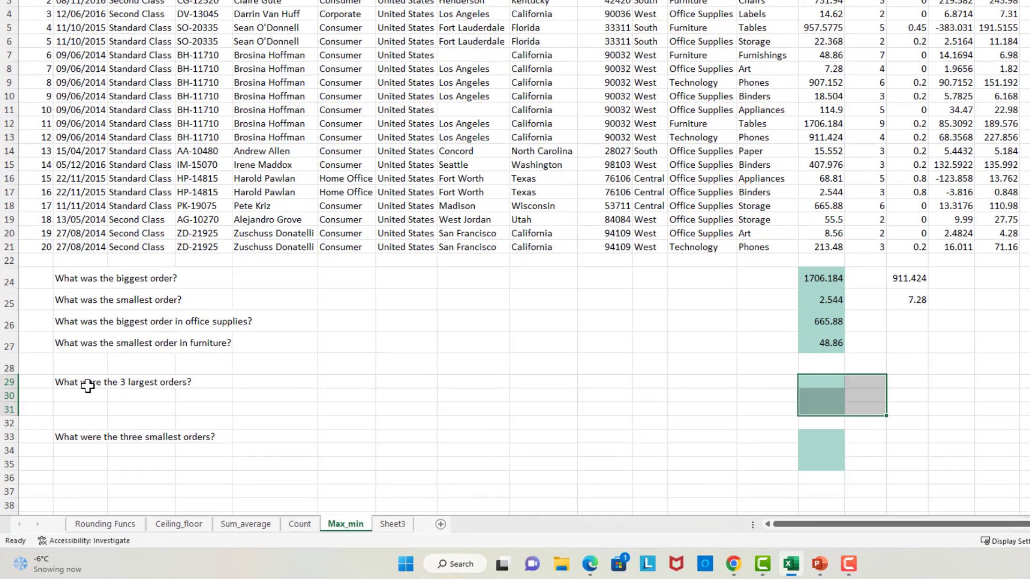
left_click(88, 385)
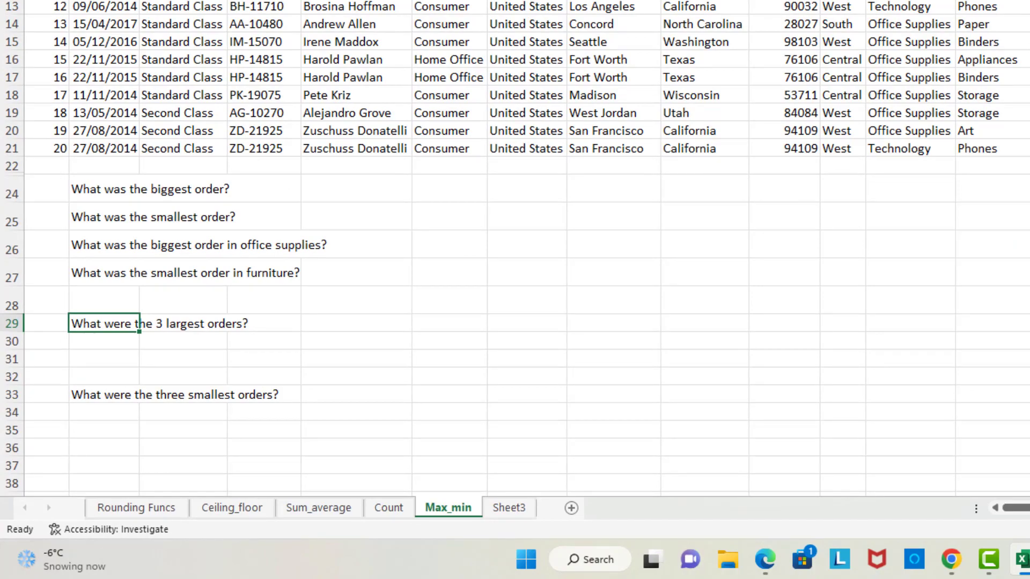
left_click(928, 324)
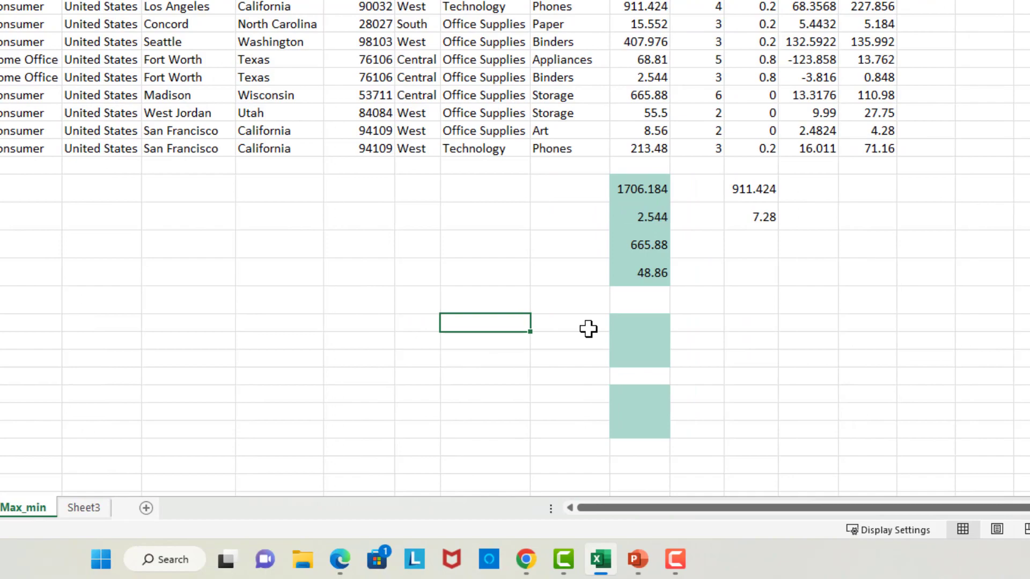
type("1")
key("Return")
type("2")
key("Return")
type("3")
key("Return")
key("Up")
key("Up")
key("Up")
- Enter =LARGE($N$2:$N$21,L29) in N29 and fill down to N31, giving 1706.184, 957.5775, 911.424
left_click(630, 324)
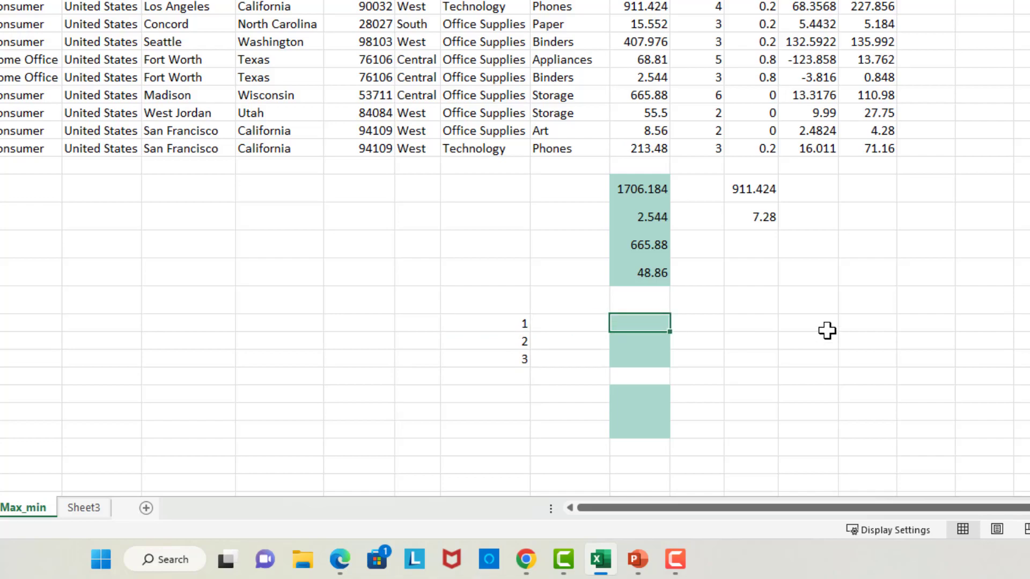
type("=lar")
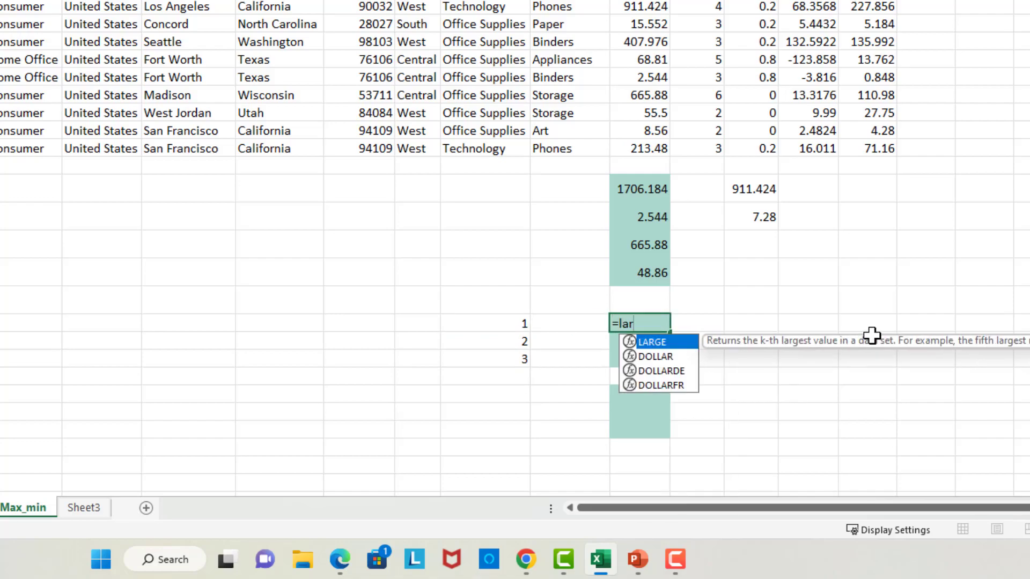
key("Tab")
left_click_drag(637, 20, 647, 348)
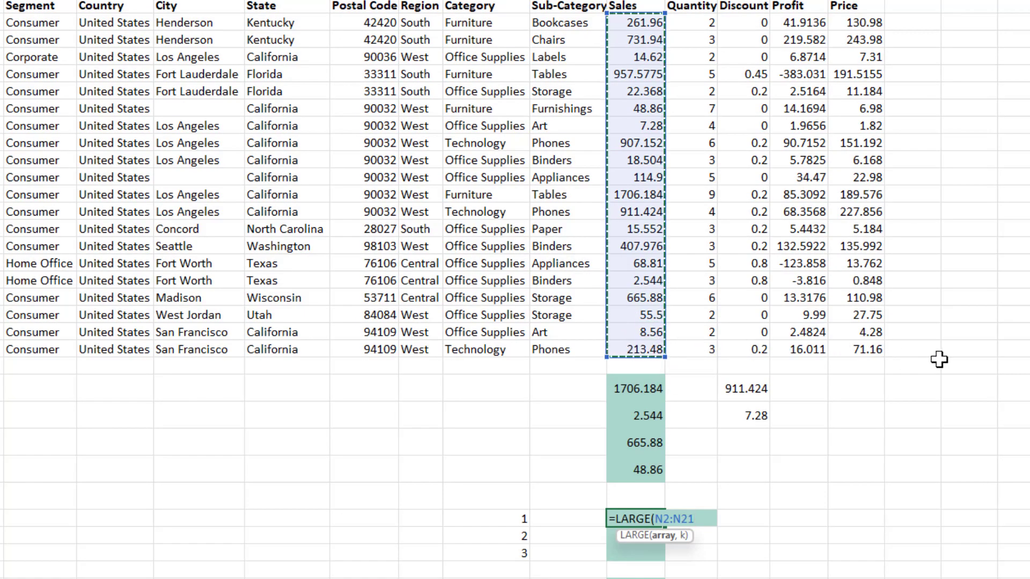
key("F4")
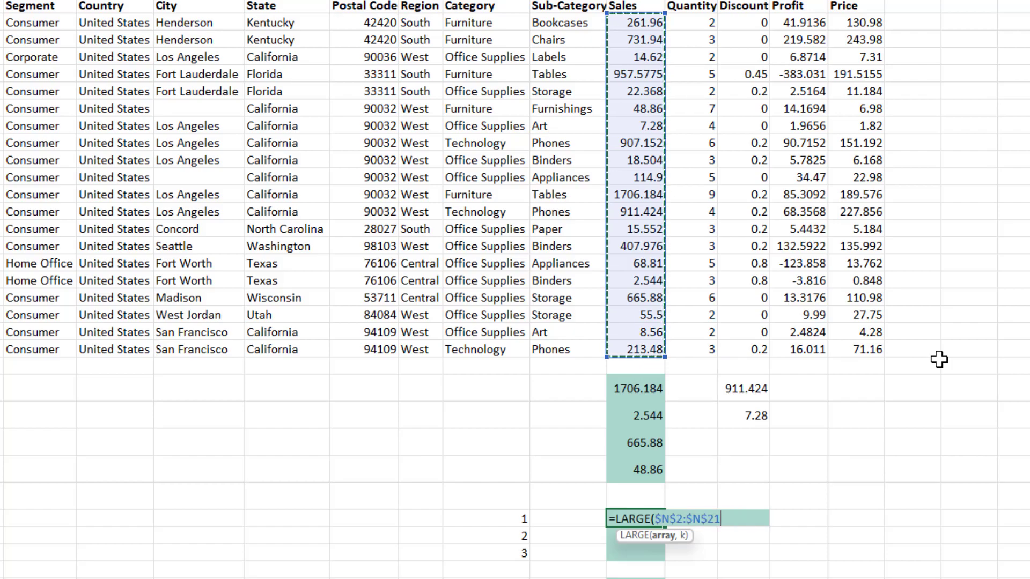
type(",")
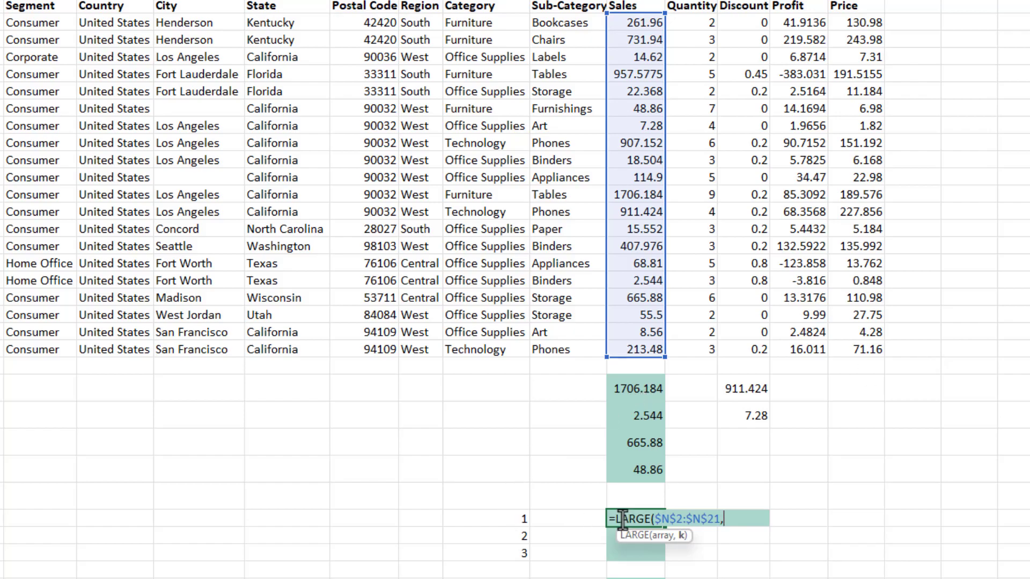
left_click(526, 518)
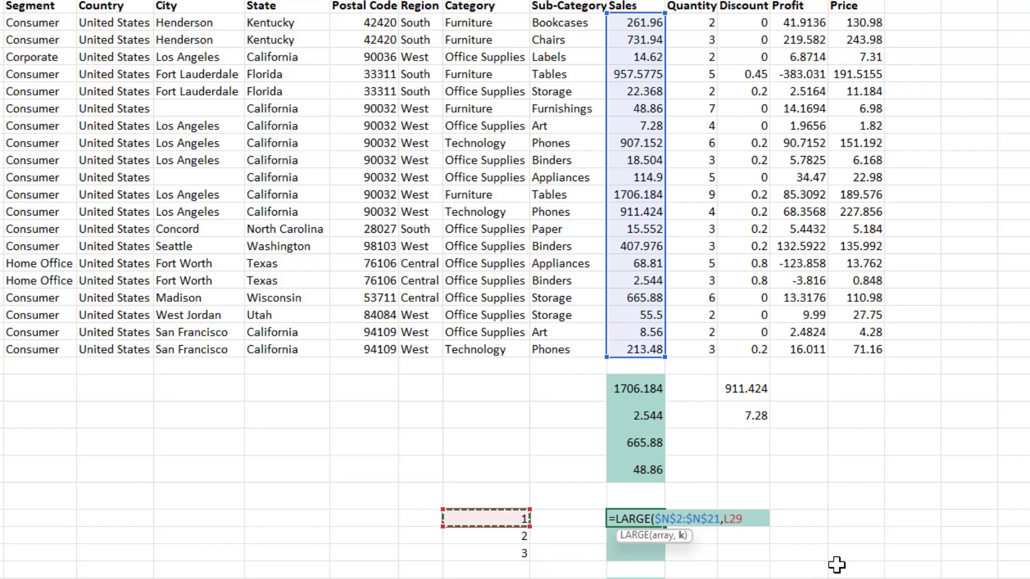
type(")")
key("ctrl+Return")
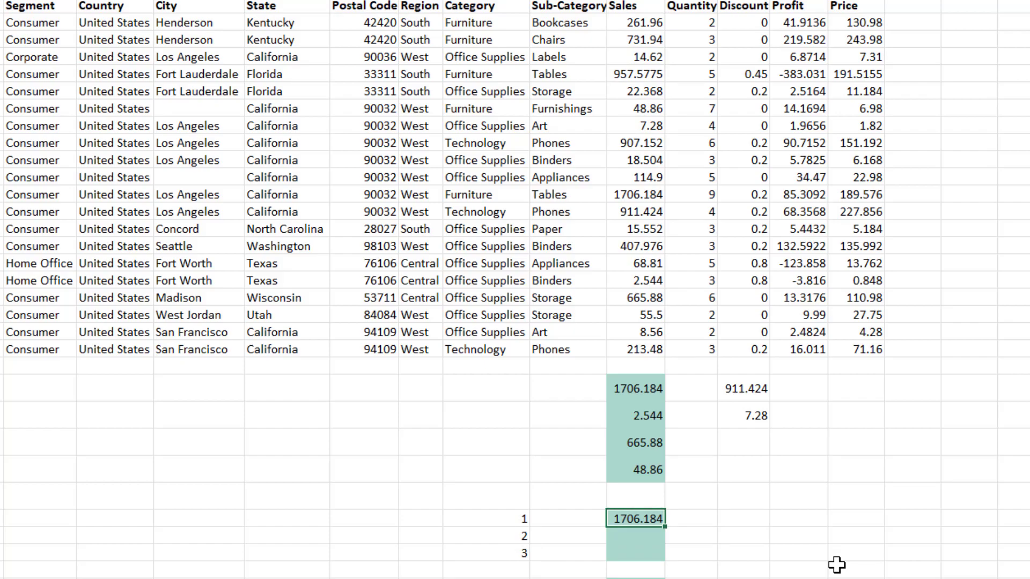
key("shift+Down")
key("shift+Down")
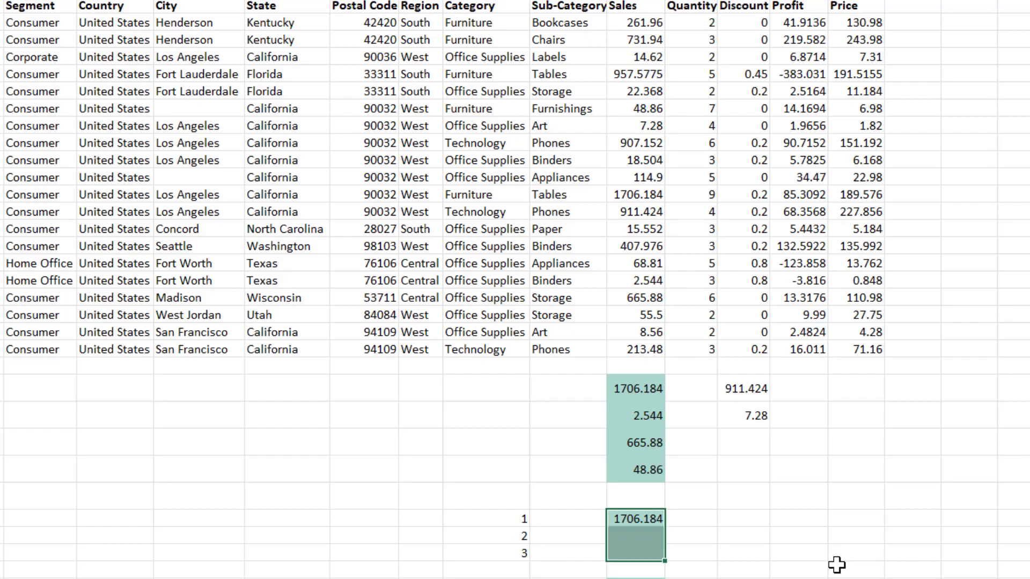
key("ctrl+d")
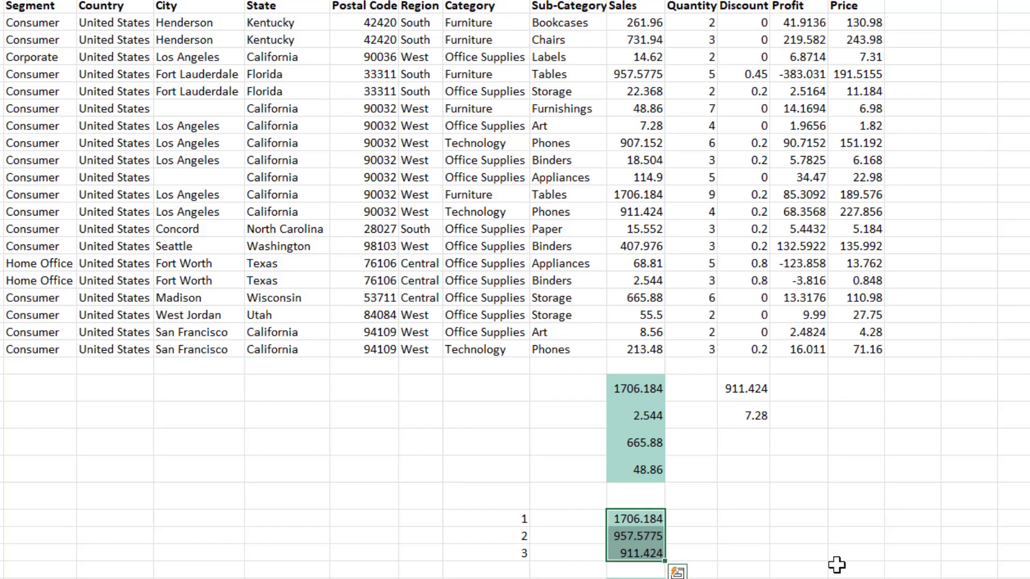
- Copy the ranks 1–3 from L29:L31 to L33 beside the three-smallest-orders question
left_click_drag(516, 522, 520, 559)
key("ctrl+c")
left_click(628, 460)
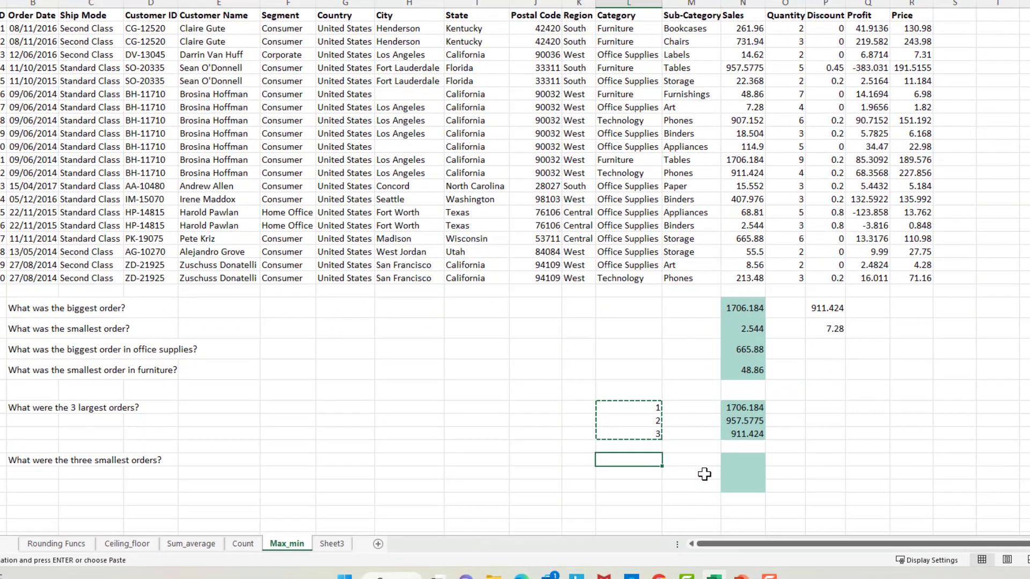
key("ctrl+v")
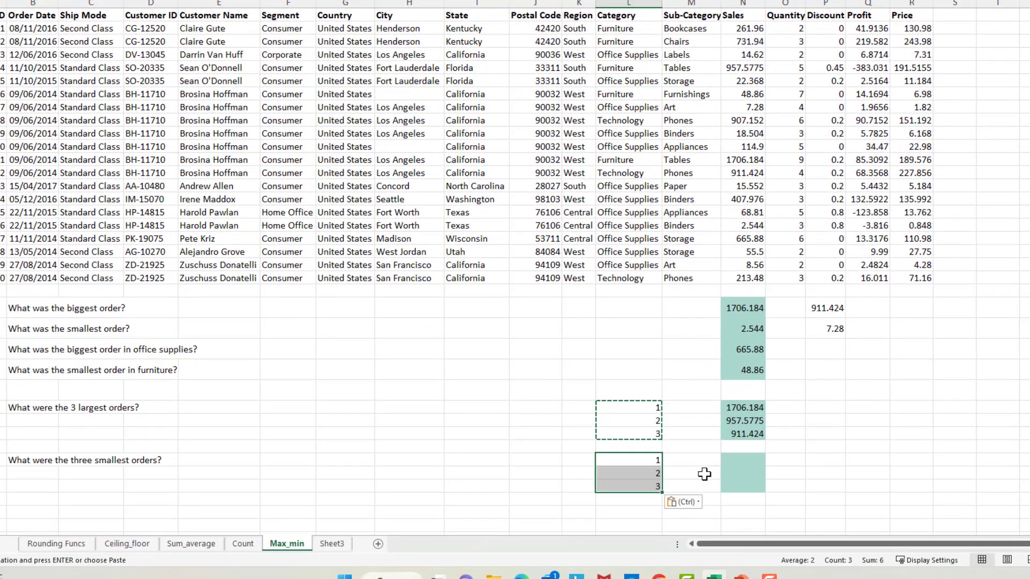
- Start a SMALL formula in N33, the first smallest-orders answer cell
left_click(745, 460)
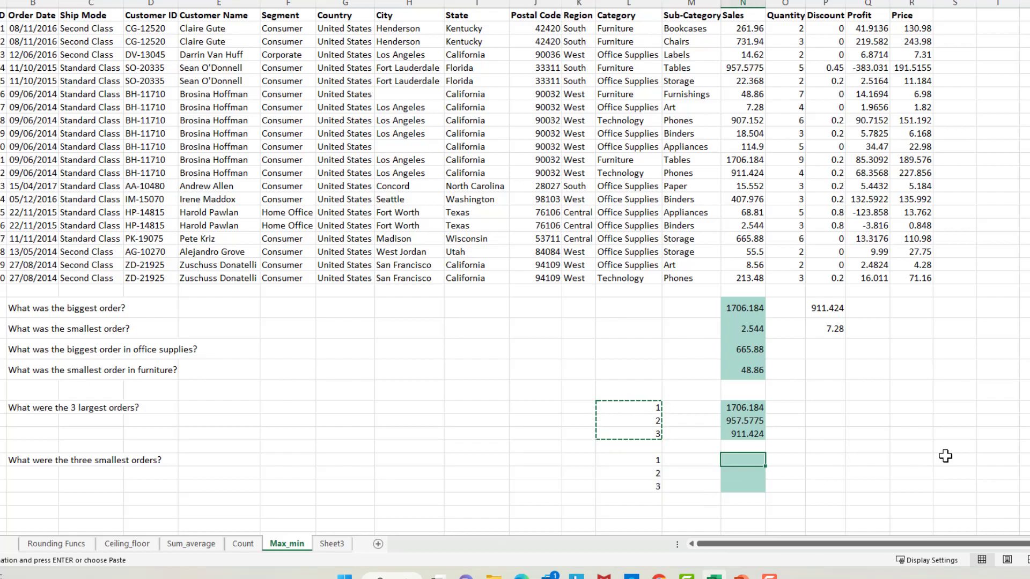
type("=smal")
key("Tab")
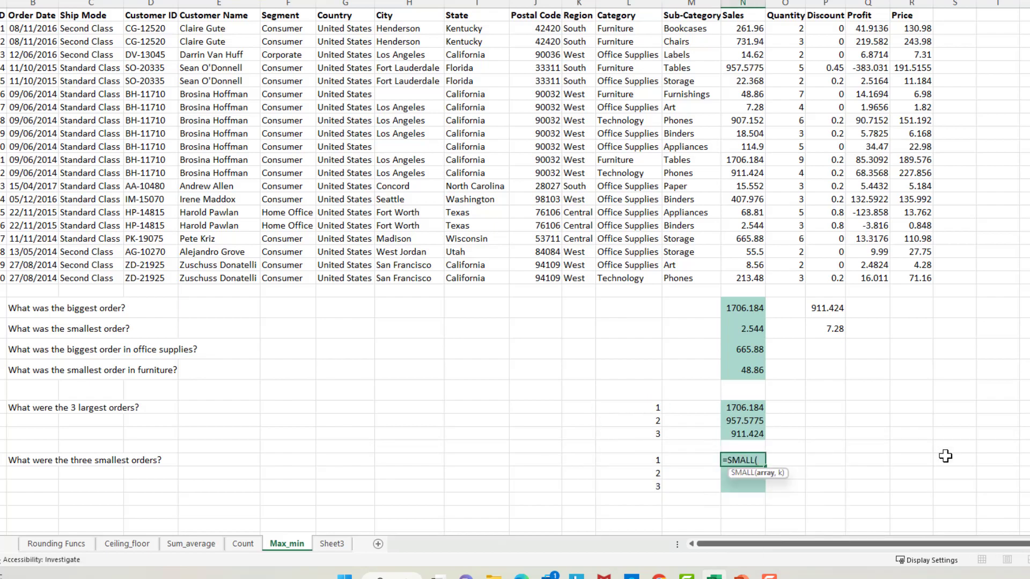